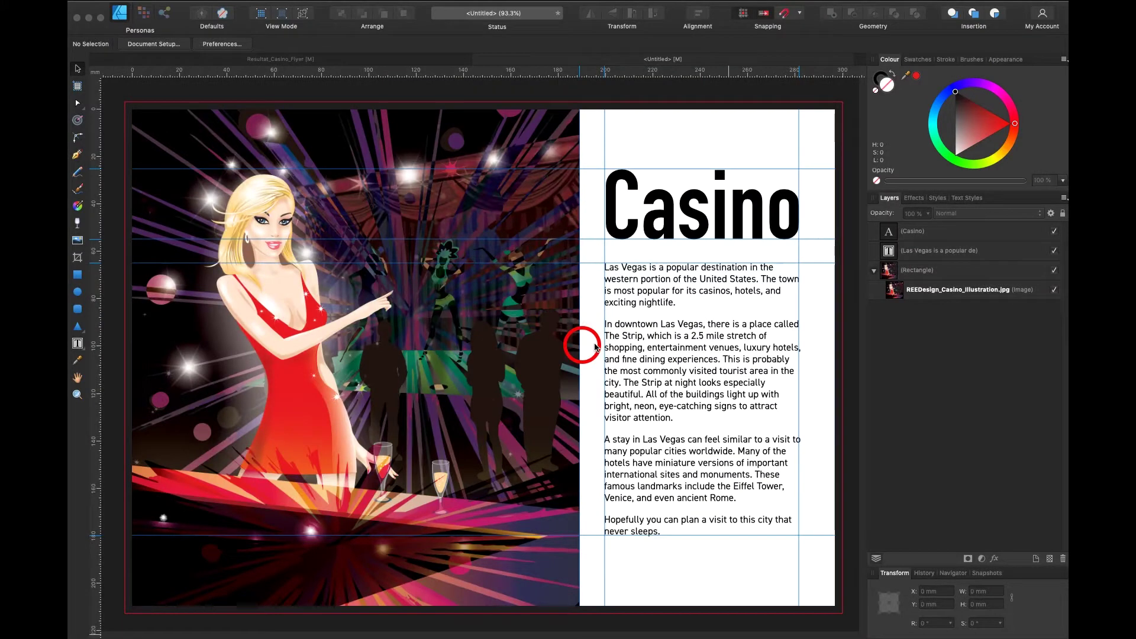
Select the Casino heading and lay a linear gradient fill across it with the Fill Tool.
left_click(668, 216)
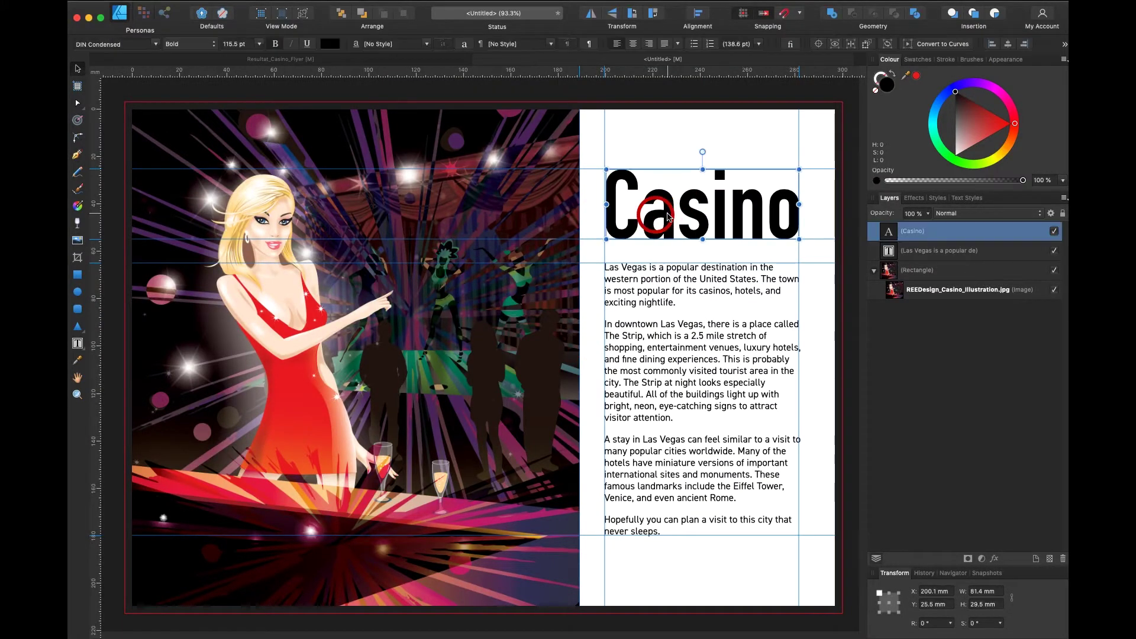
left_click(79, 206)
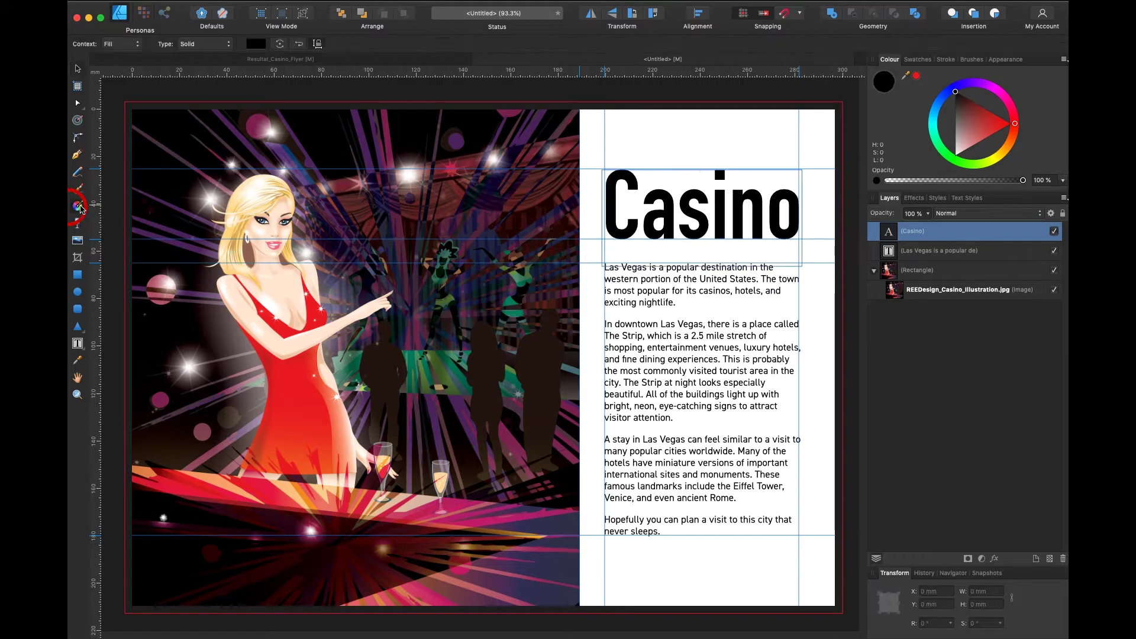
mouse_move(618, 229)
left_mouse_down()
mouse_move(769, 202)
mouse_move(794, 187)
left_mouse_up()
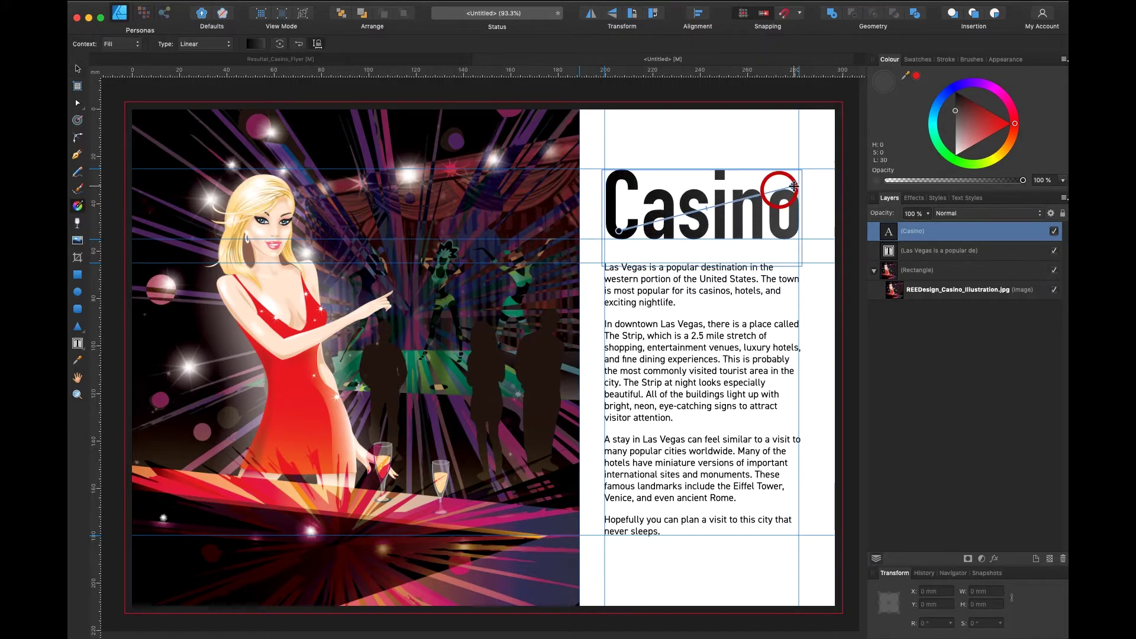
left_click(907, 76)
Sample a purple from the illustration and apply it to the gradient's end stop.
left_click_drag(908, 76, 433, 417)
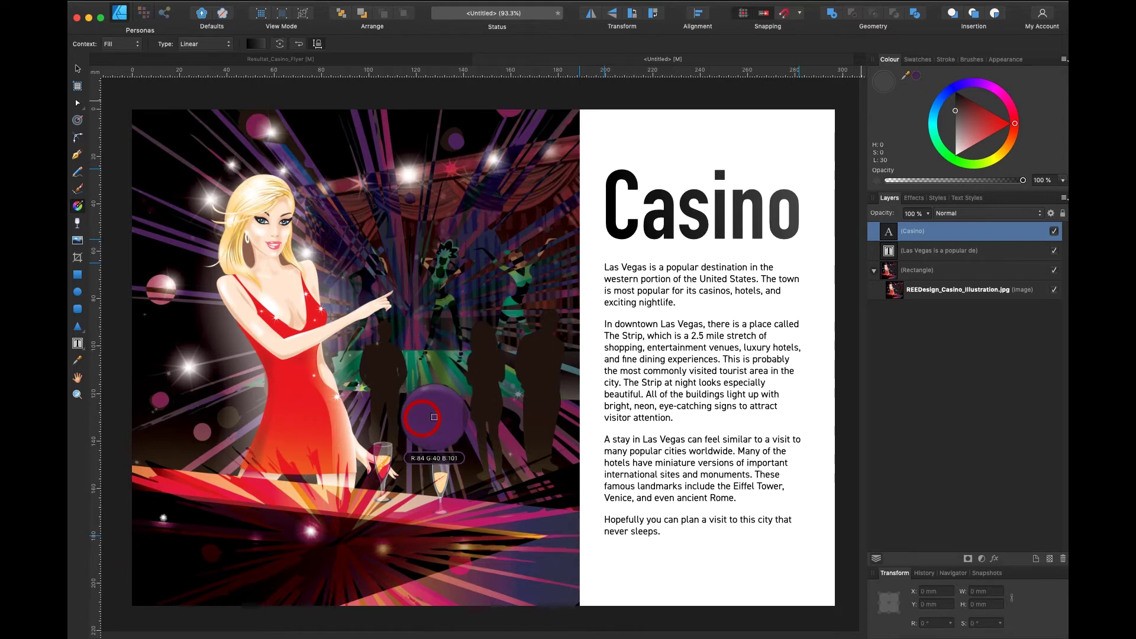
left_click_drag(434, 417, 434, 417)
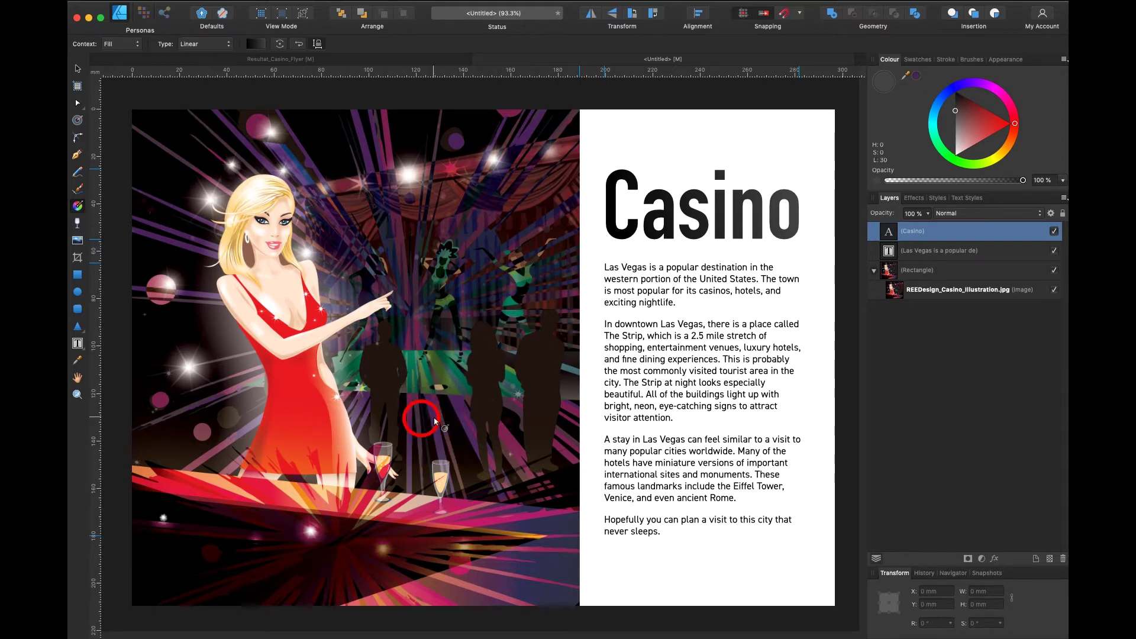
left_click(794, 187)
left_click_drag(906, 77, 914, 79)
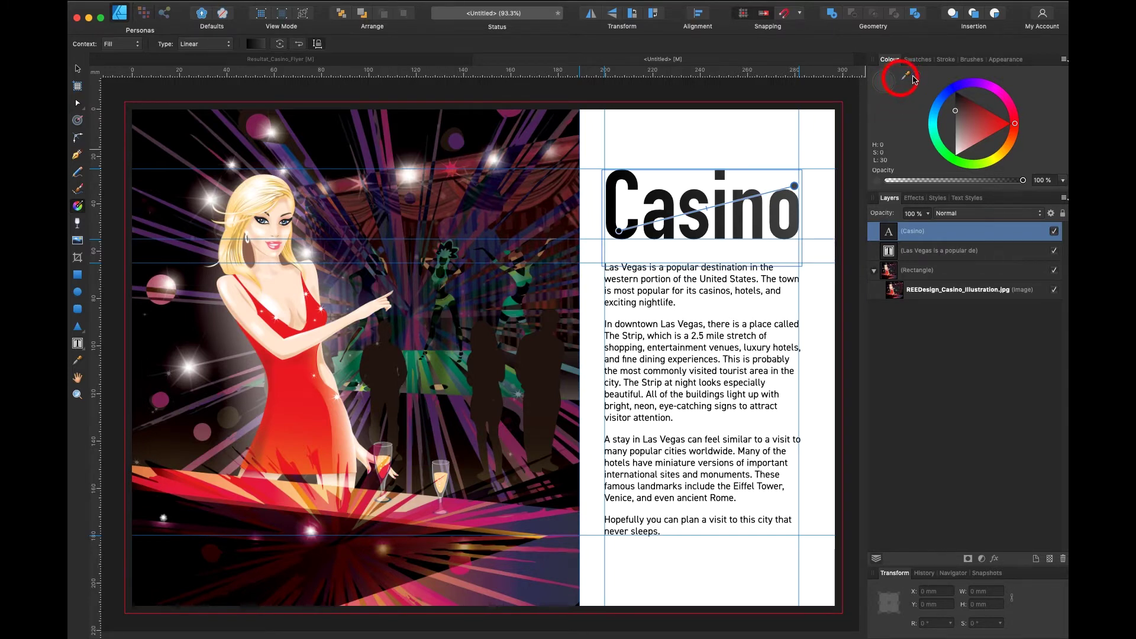
left_click(920, 80)
Set the gradient's start stop to the dress red sampled from the illustration, then darken it.
left_click(619, 232)
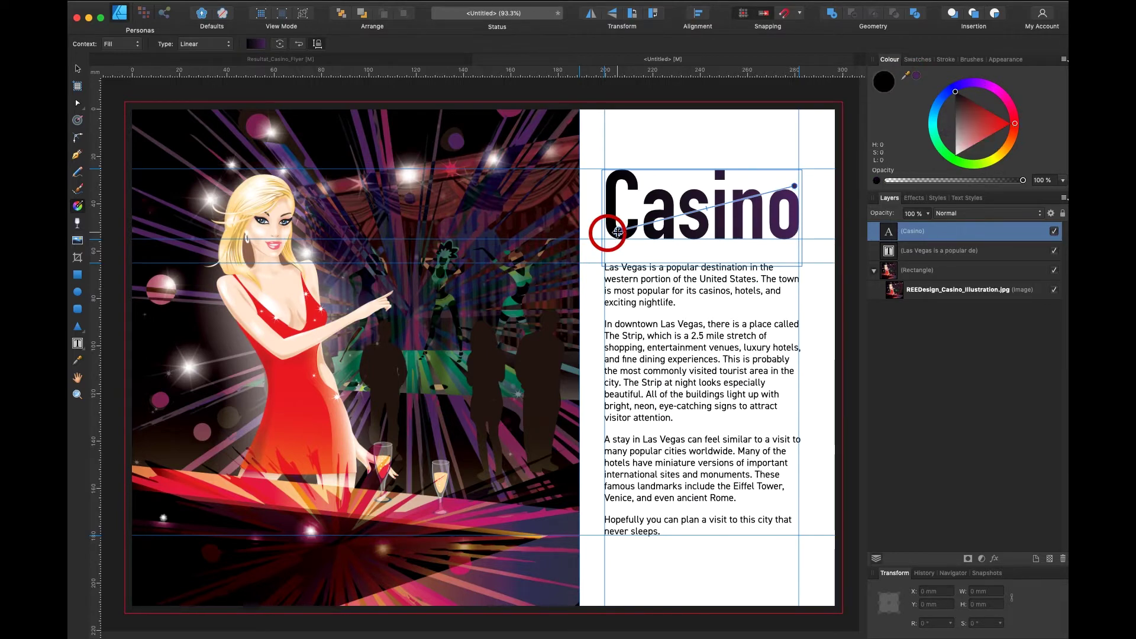
left_click(907, 75)
left_click_drag(910, 76, 305, 399)
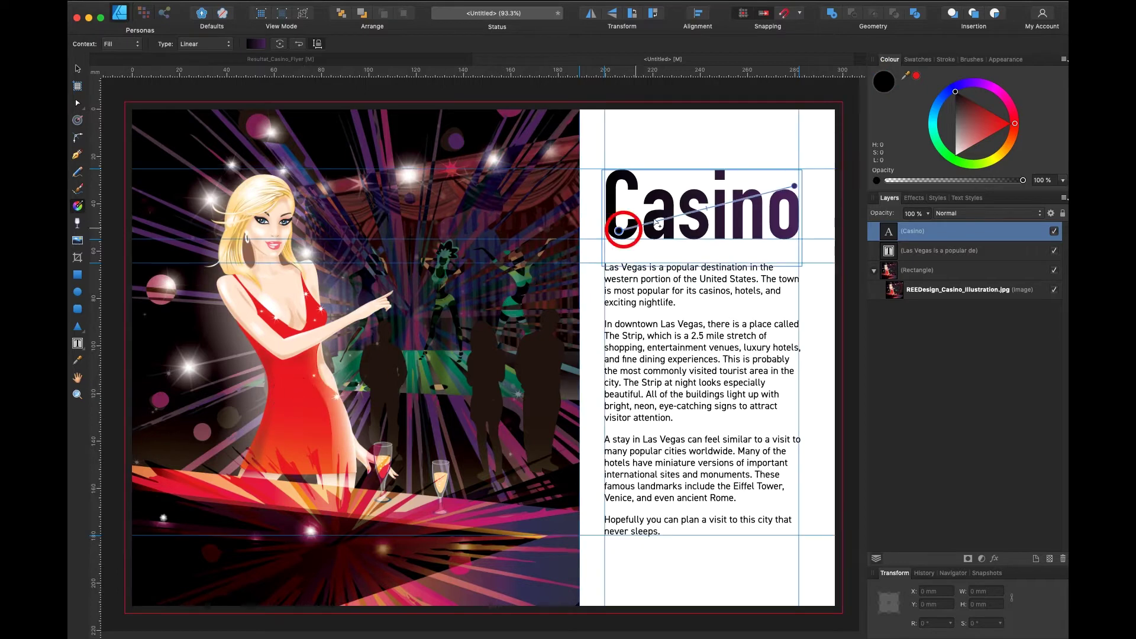
left_click(916, 77)
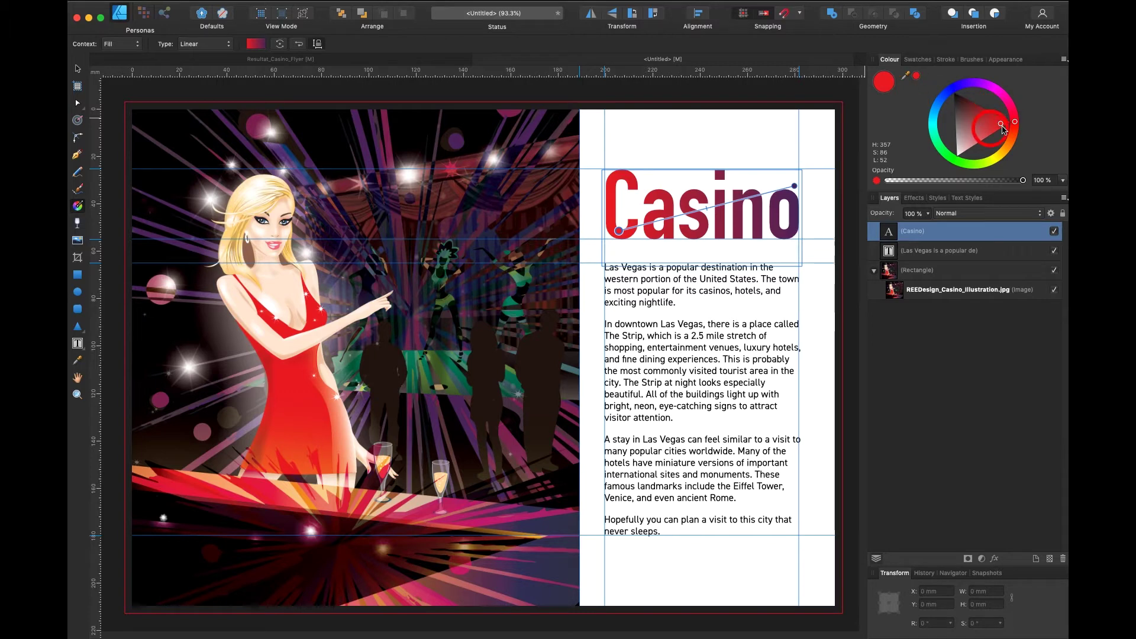
left_click_drag(1004, 128, 982, 116)
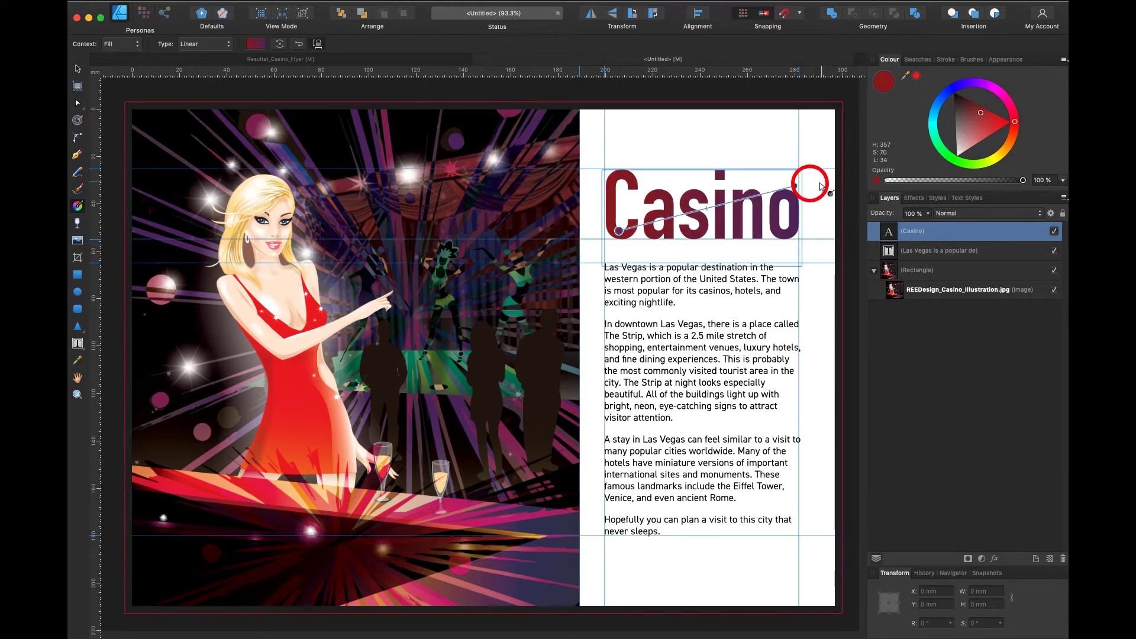
Redraw the gradient across Casino, angling its end toward the word's lower right.
left_click_drag(795, 185, 617, 184)
left_click_drag(793, 186, 795, 225)
left_click(942, 251)
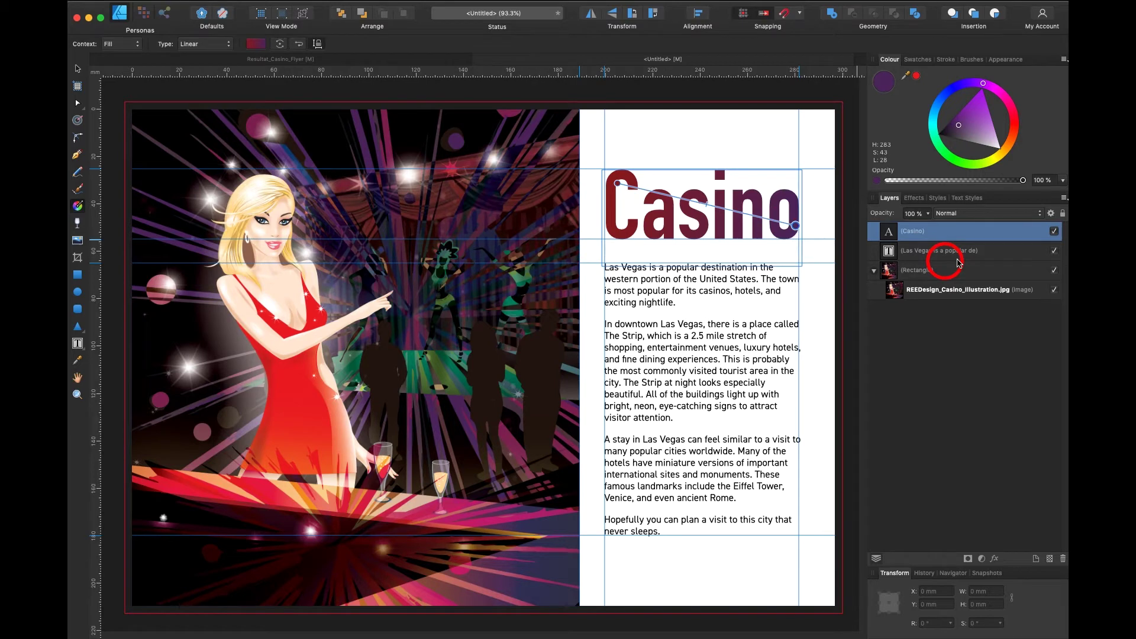
Insert line breaks so 'to' starts a new line, and undo the extra break after 'luxury'.
left_click(839, 341)
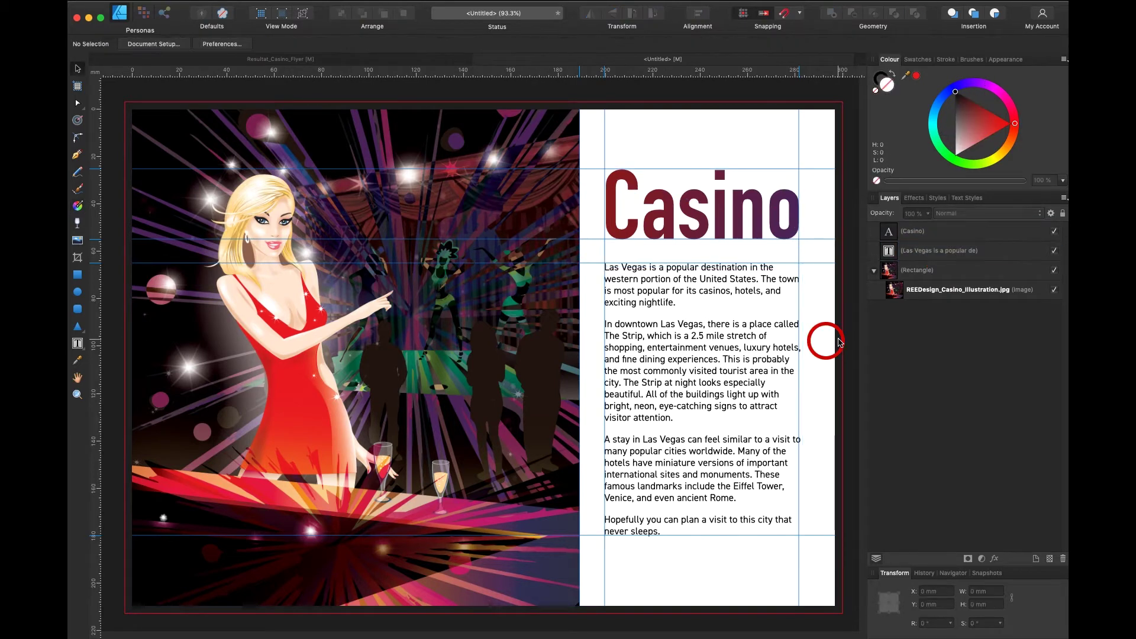
left_click(792, 439)
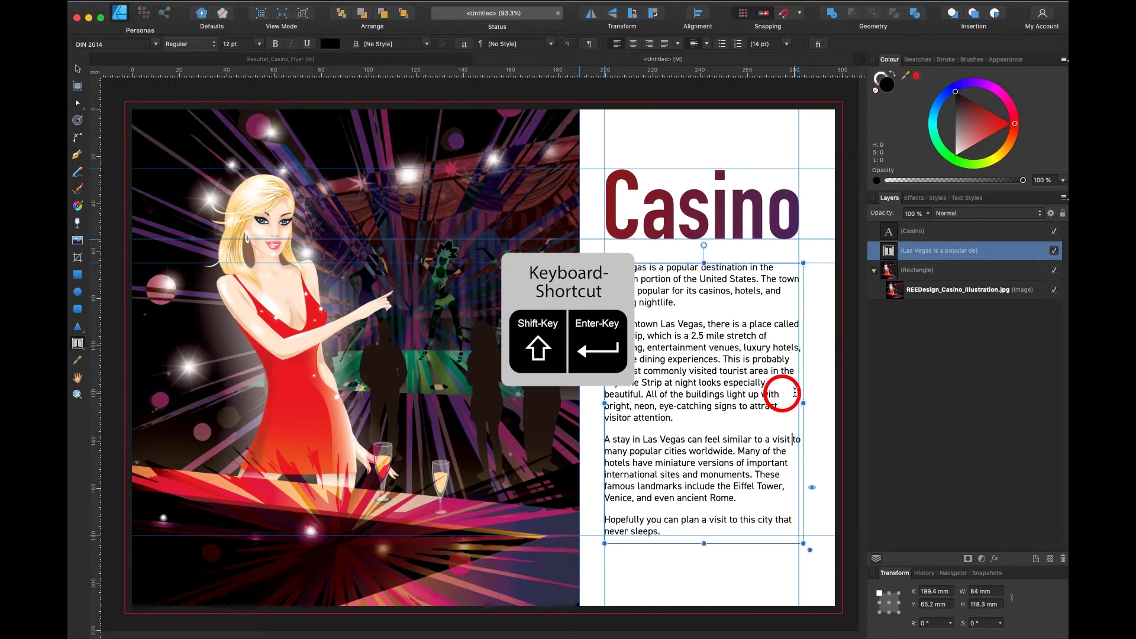
key("shift+Return")
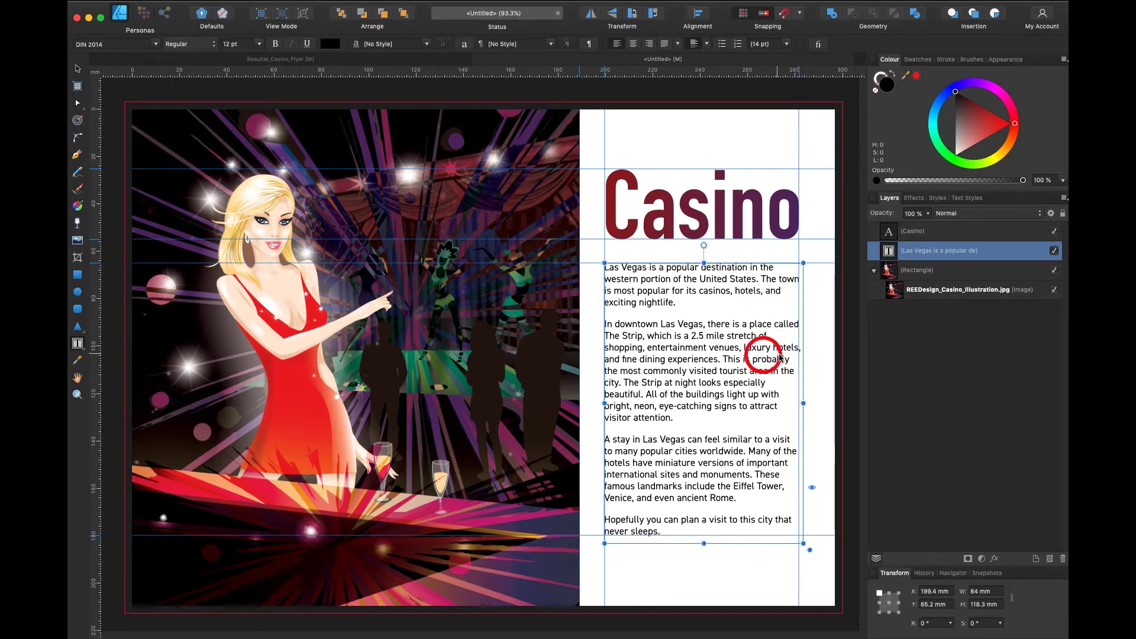
key("shift+Return")
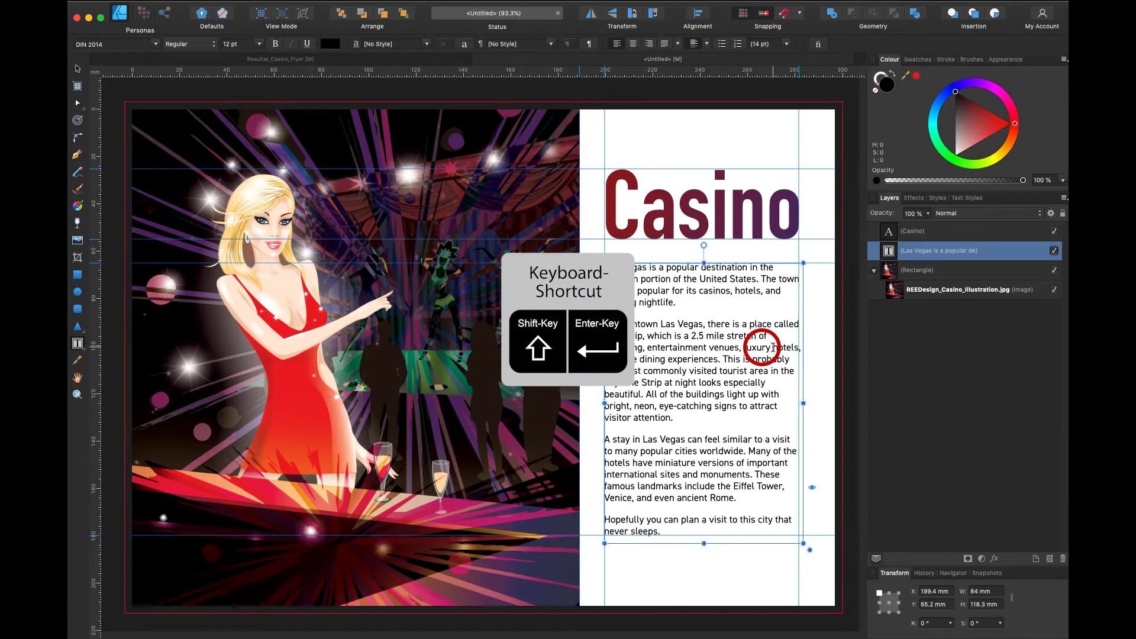
left_click(773, 347)
key("shift+Return")
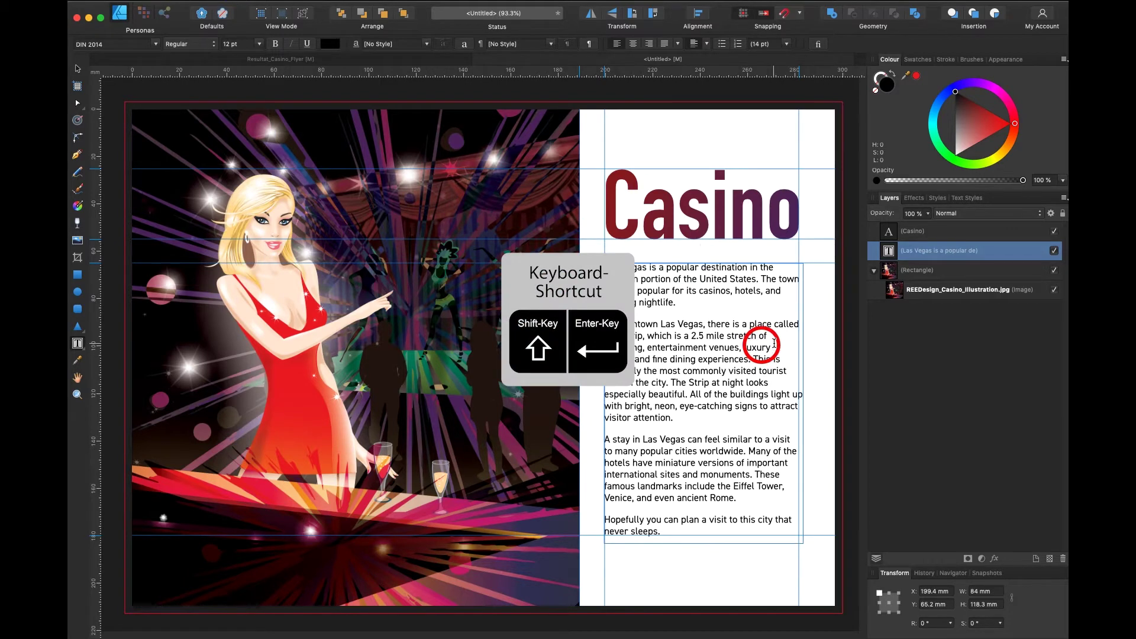
key("super+z")
Try justifying all the body text, then return it to left alignment.
key("super+a")
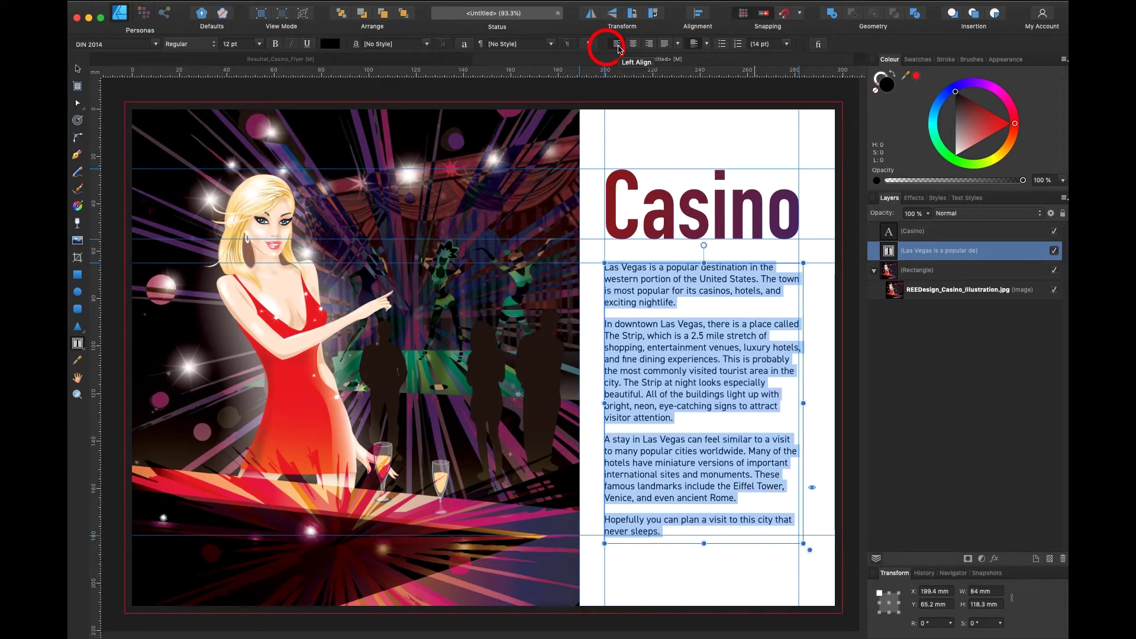
left_click(666, 47)
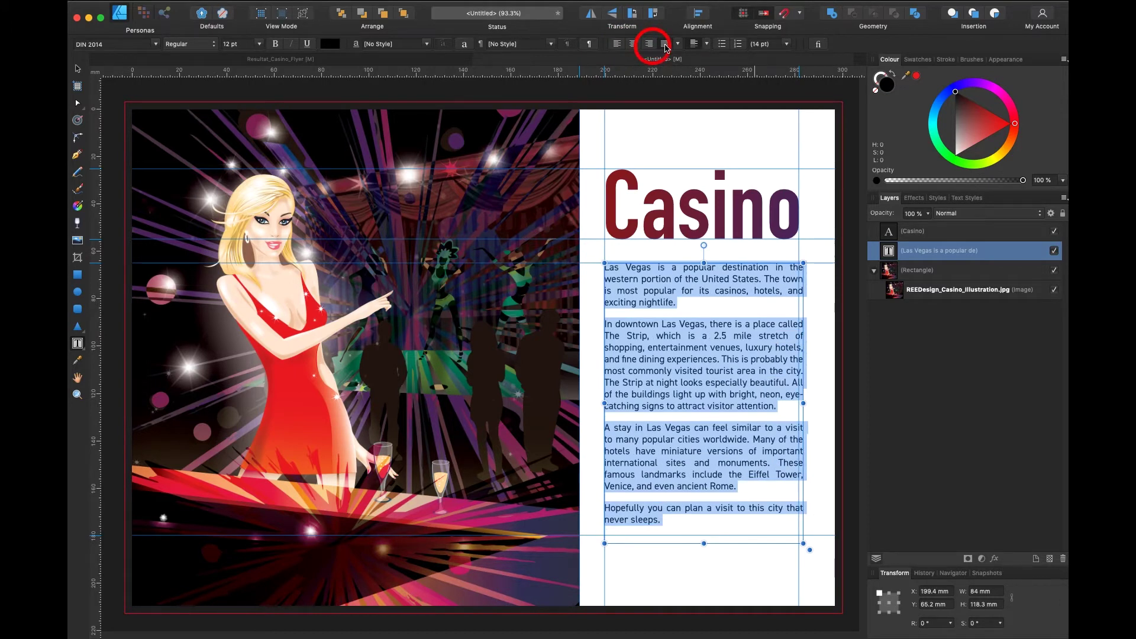
left_click(618, 44)
left_click(80, 69)
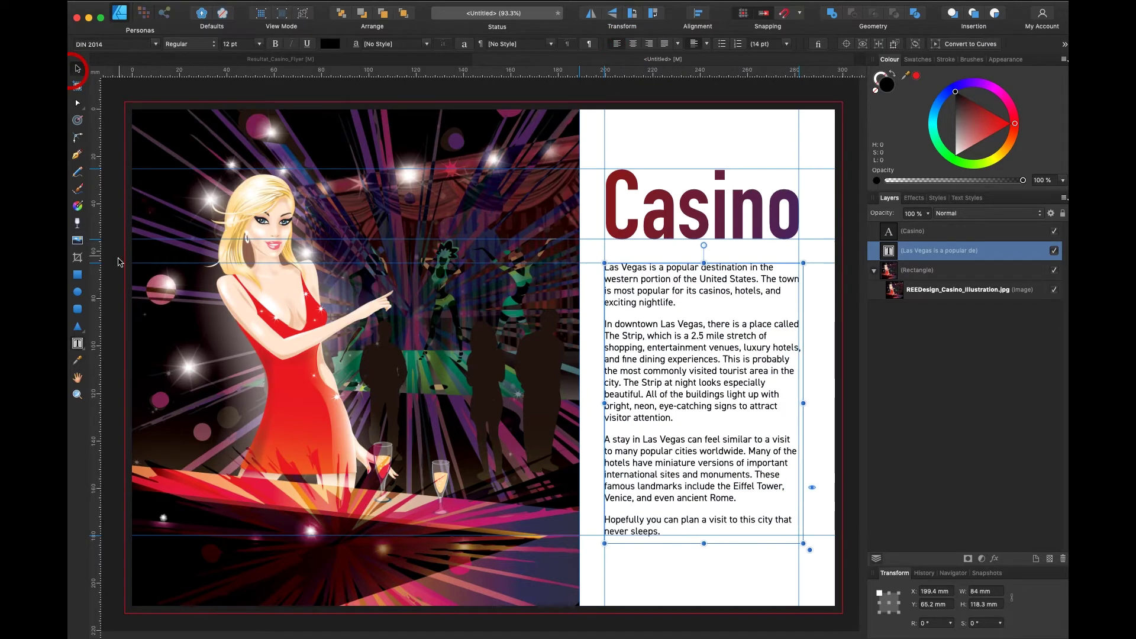
left_click(78, 343)
Add a text frame below the body copy reading 'Illustration by' at 8 pt.
left_click_drag(605, 568, 798, 591)
left_click(686, 575)
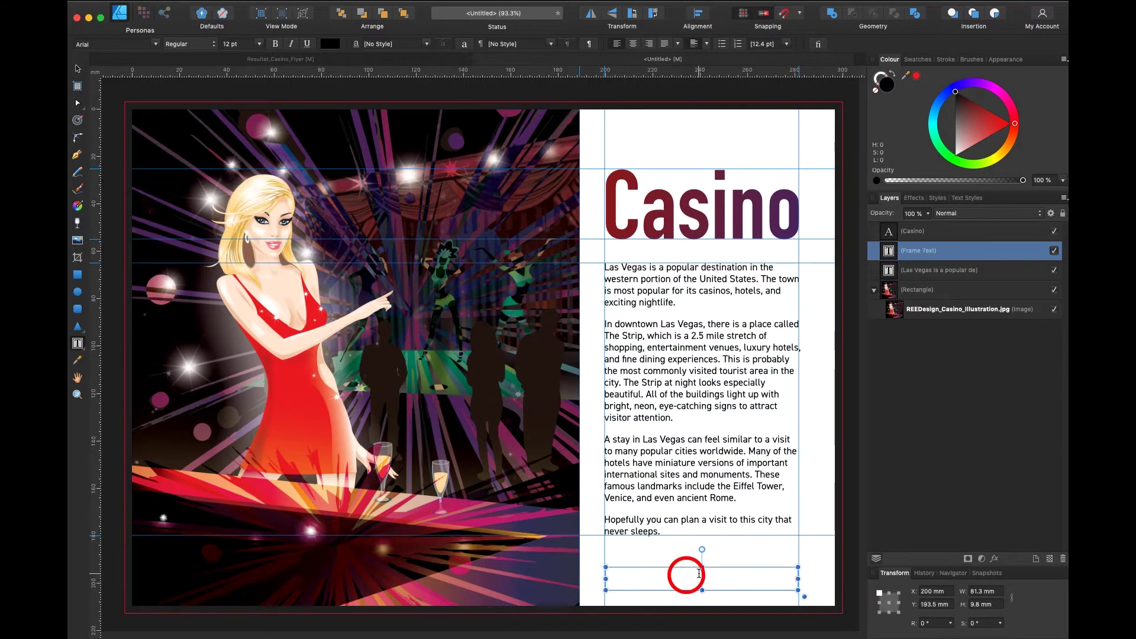
type("Illustration by Michael Alan Reed")
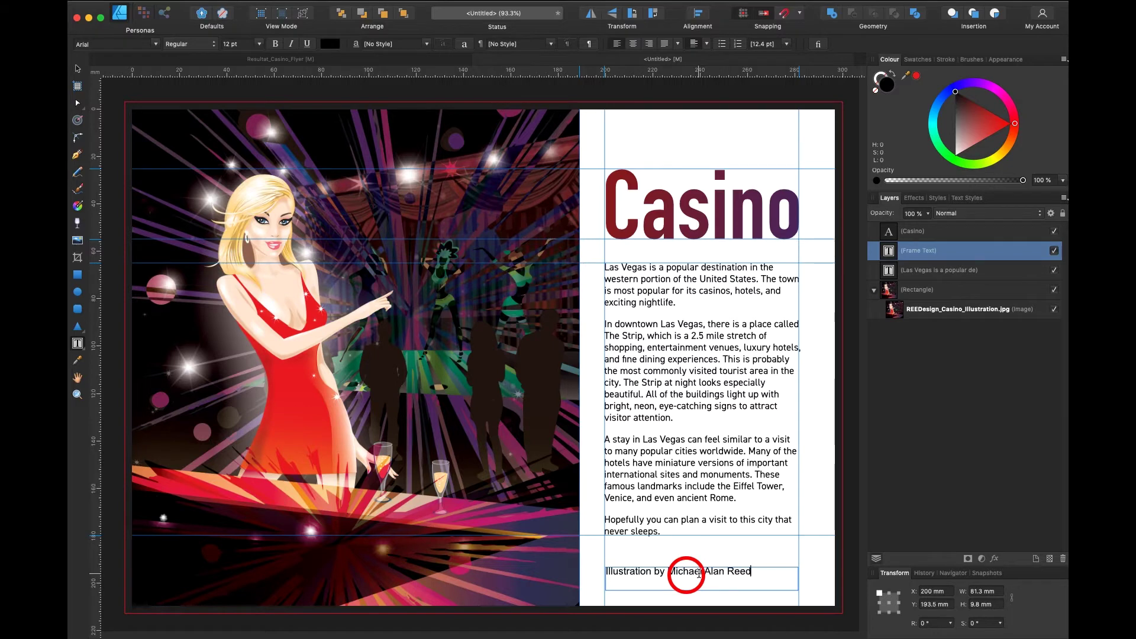
left_click_drag(760, 574, 604, 573)
left_click(259, 45)
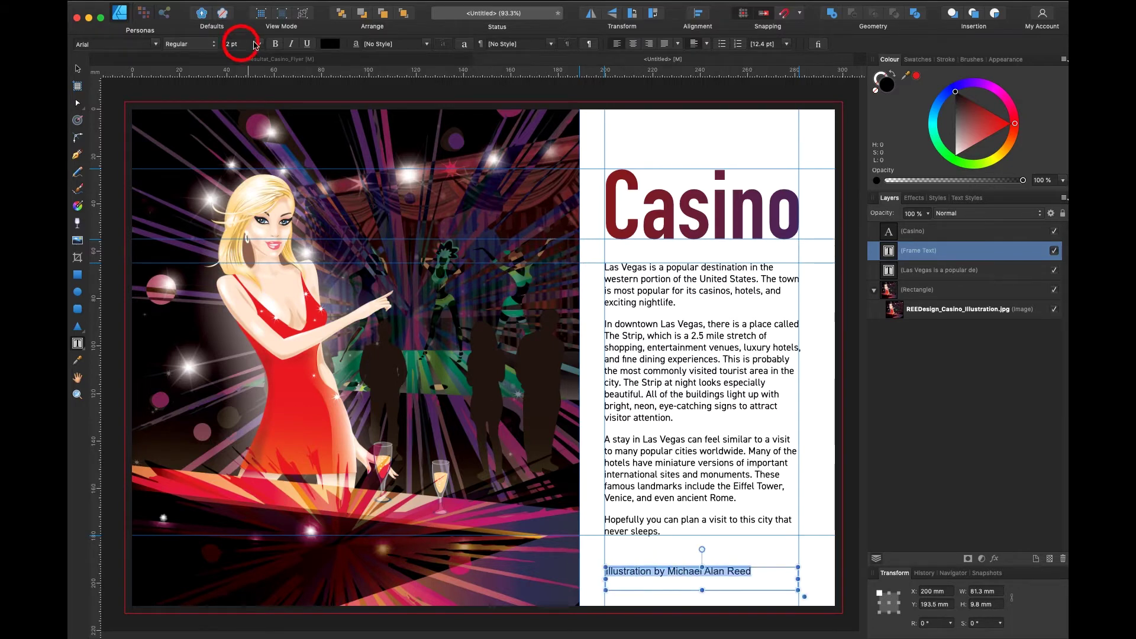
left_click(238, 98)
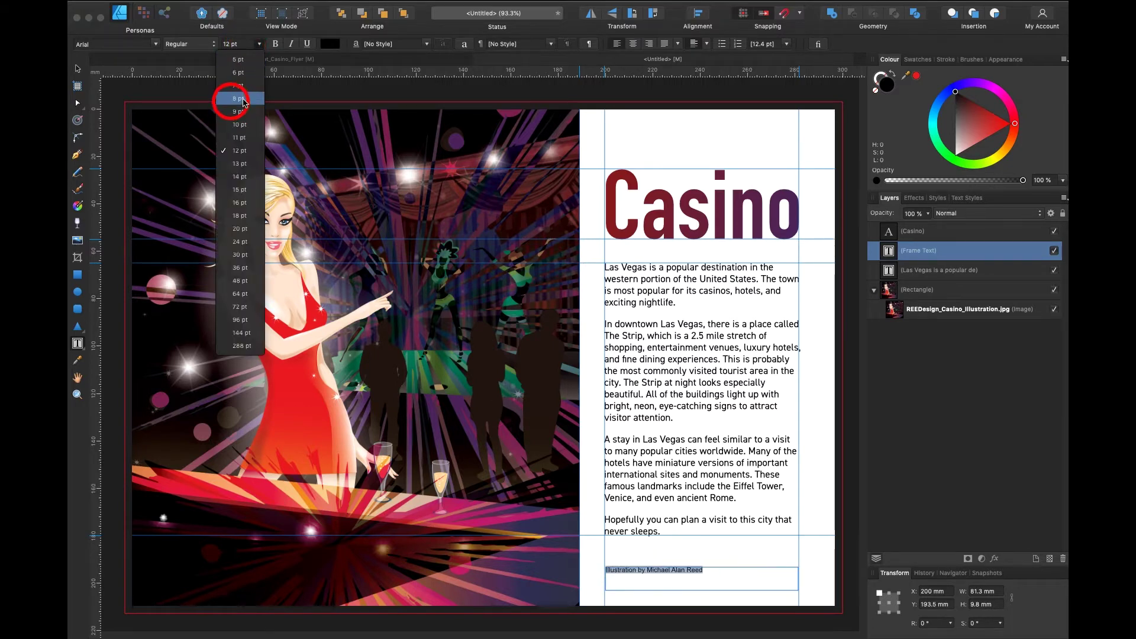
Move the credit frame left and start Shift-rotating it in fixed angle steps.
left_click(77, 68)
left_click_drag(672, 567, 613, 570)
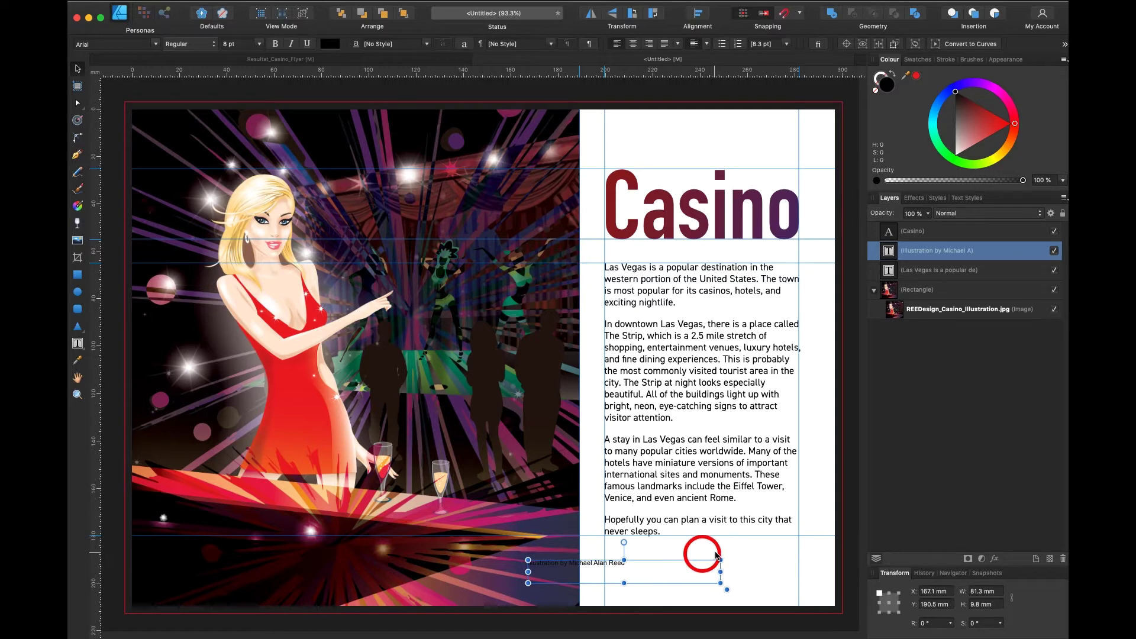
key("shift")
left_click_drag(723, 554, 613, 431)
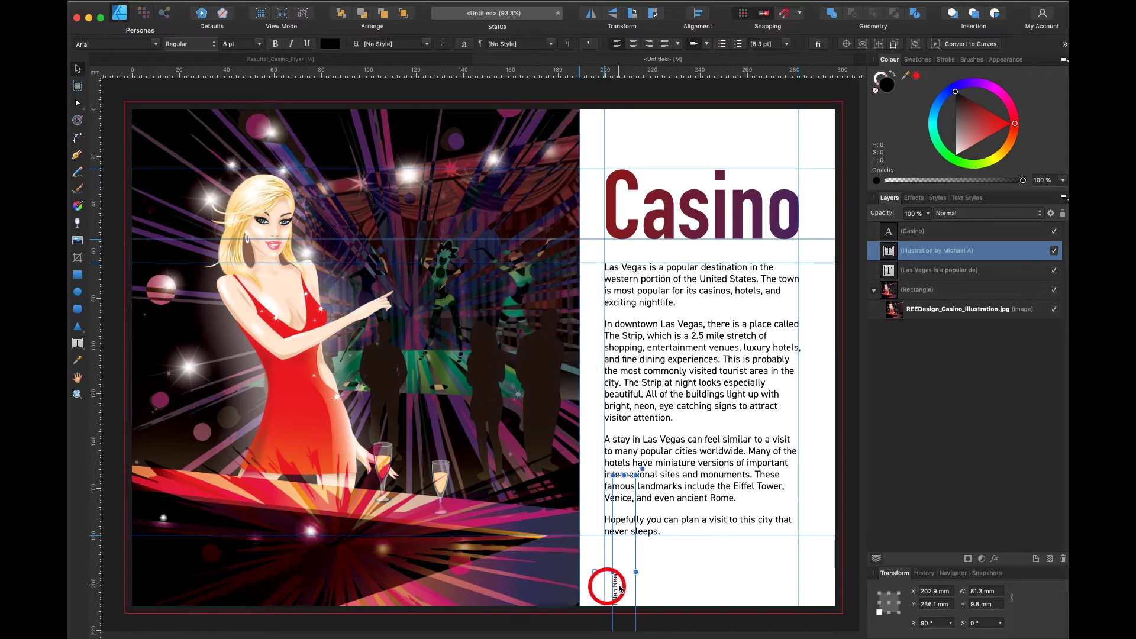
Turn the credit vertical and move it to the illustration's left edge.
left_click_drag(604, 586, 590, 456)
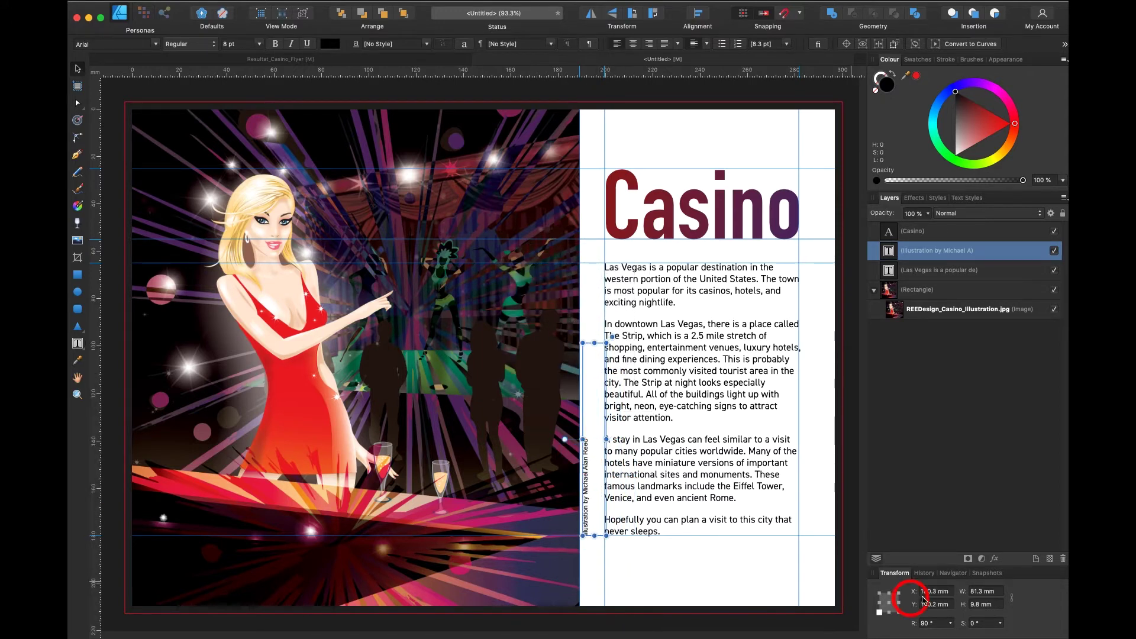
left_click(762, 558)
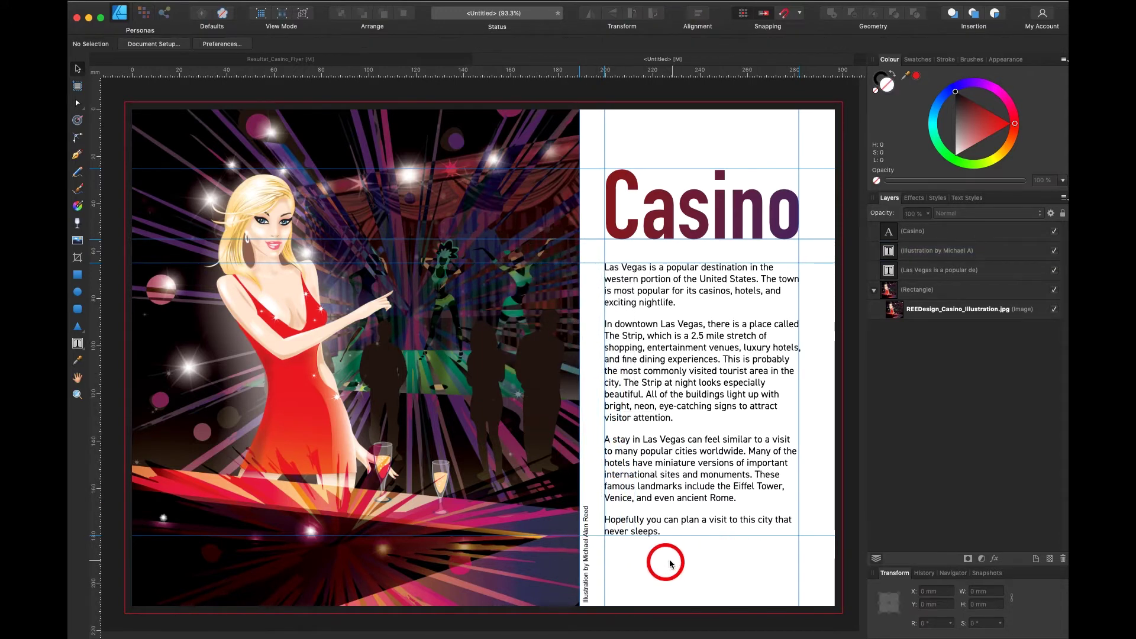
left_click(589, 566)
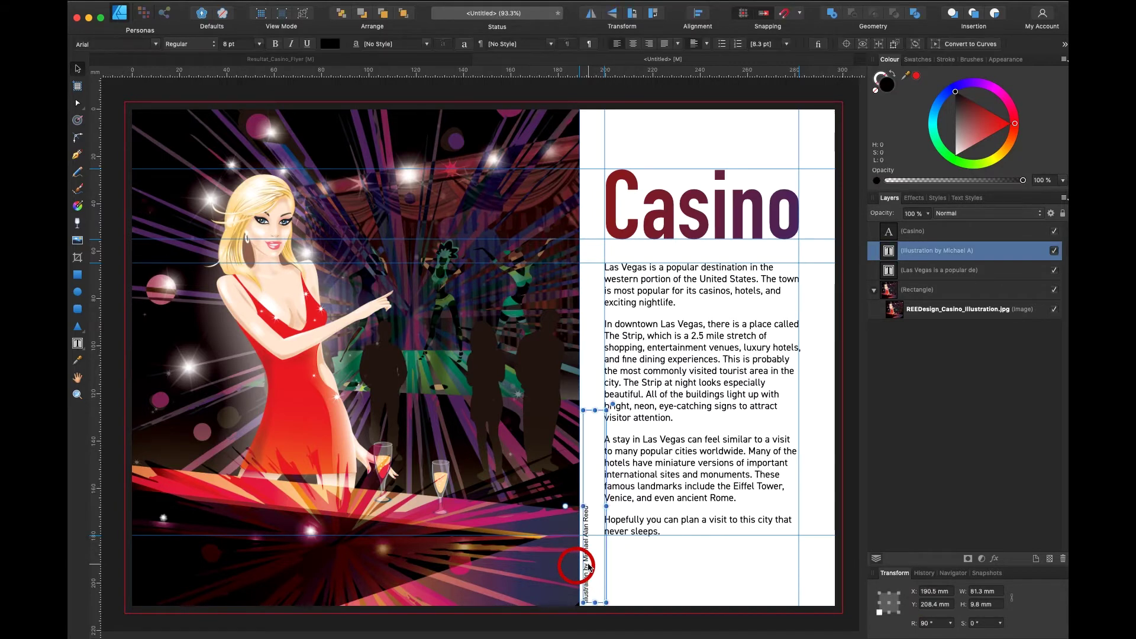
left_click_drag(588, 567, 145, 564)
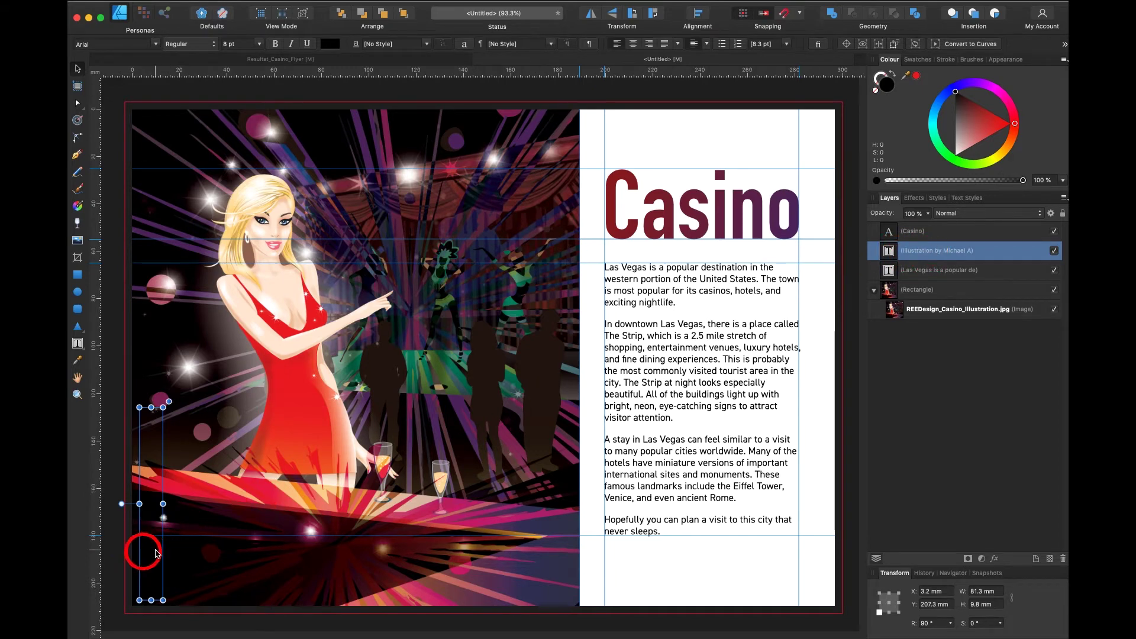
Make the credit text white, then open File > Export.
double_click(152, 551)
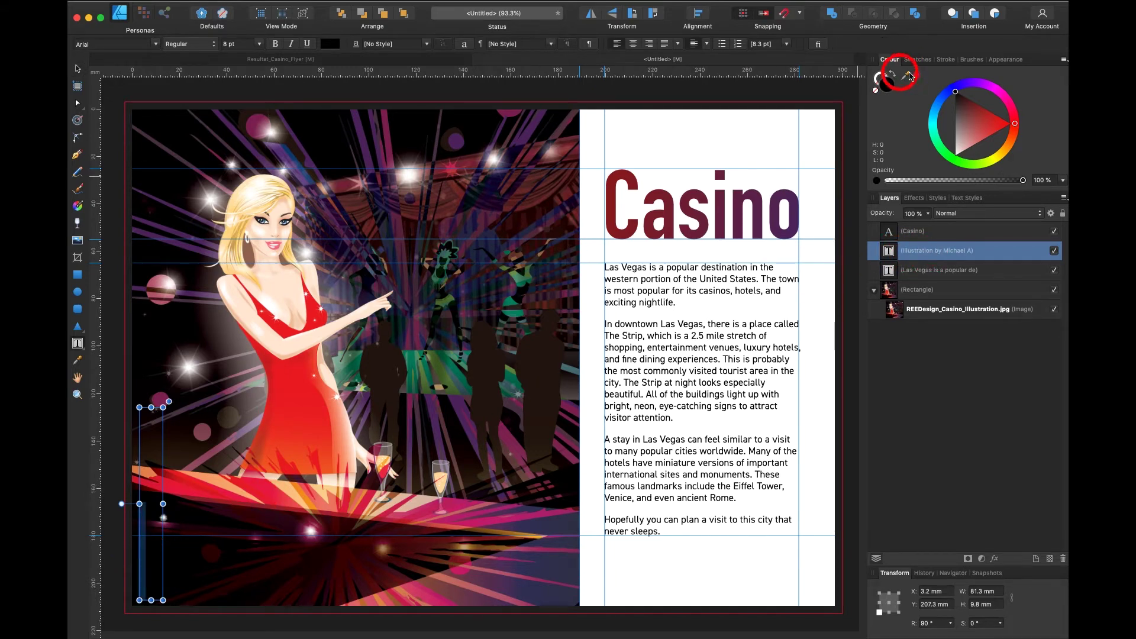
left_click(890, 73)
key("Escape")
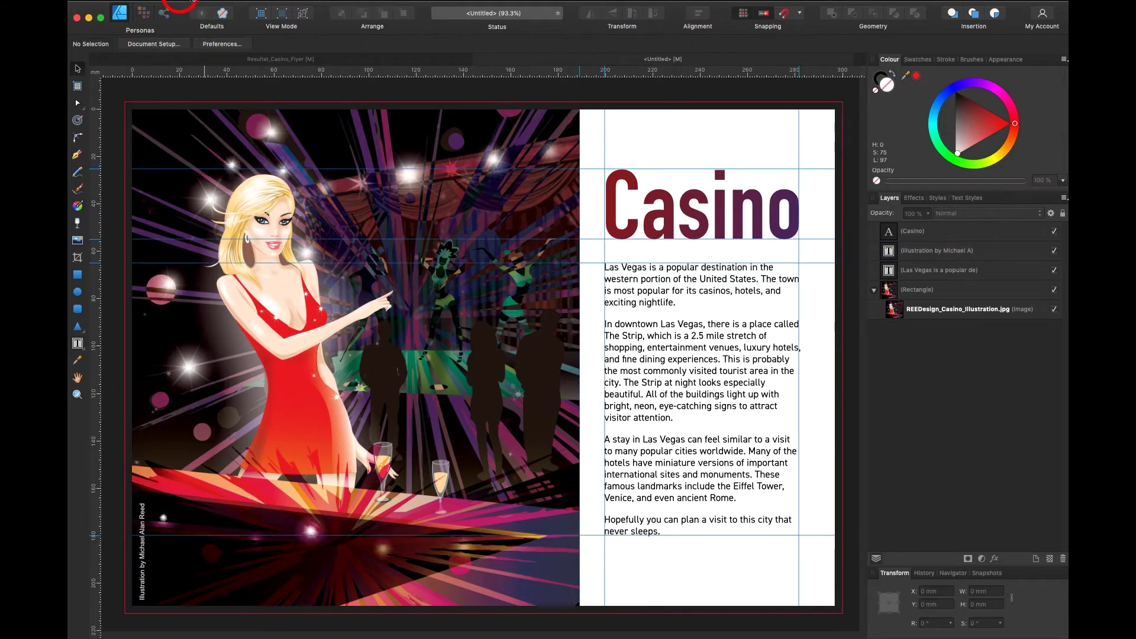
left_click(181, 2)
left_click(201, 204)
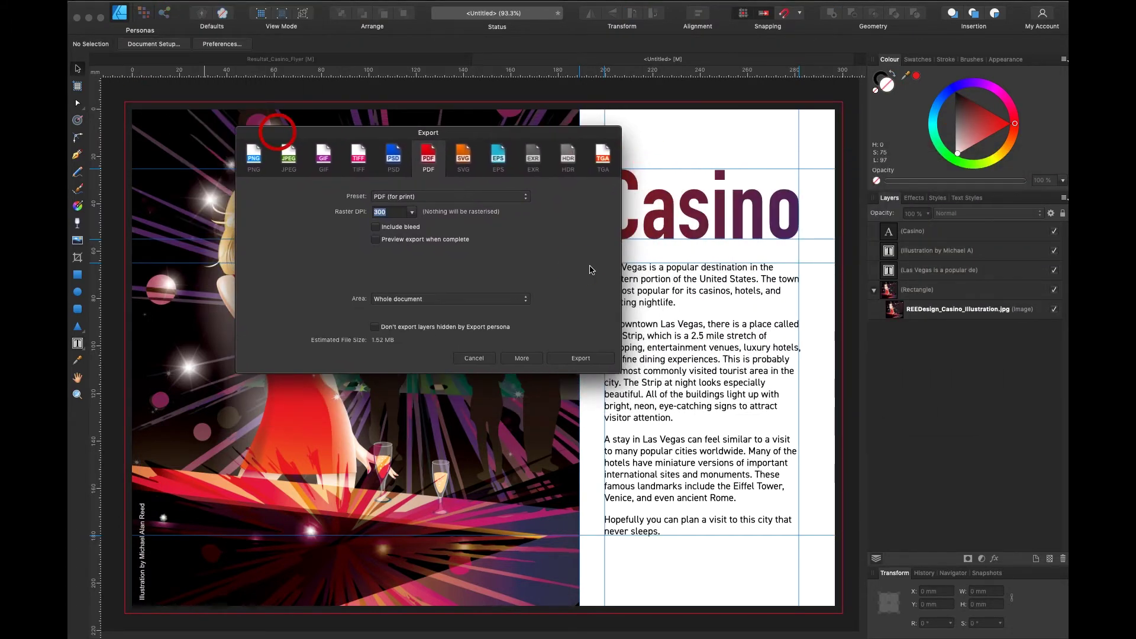
Browse the PNG, JPEG, GIF, TIFF and PSD options, then return to PDF keeping the PDF (for print) preset.
left_click(255, 157)
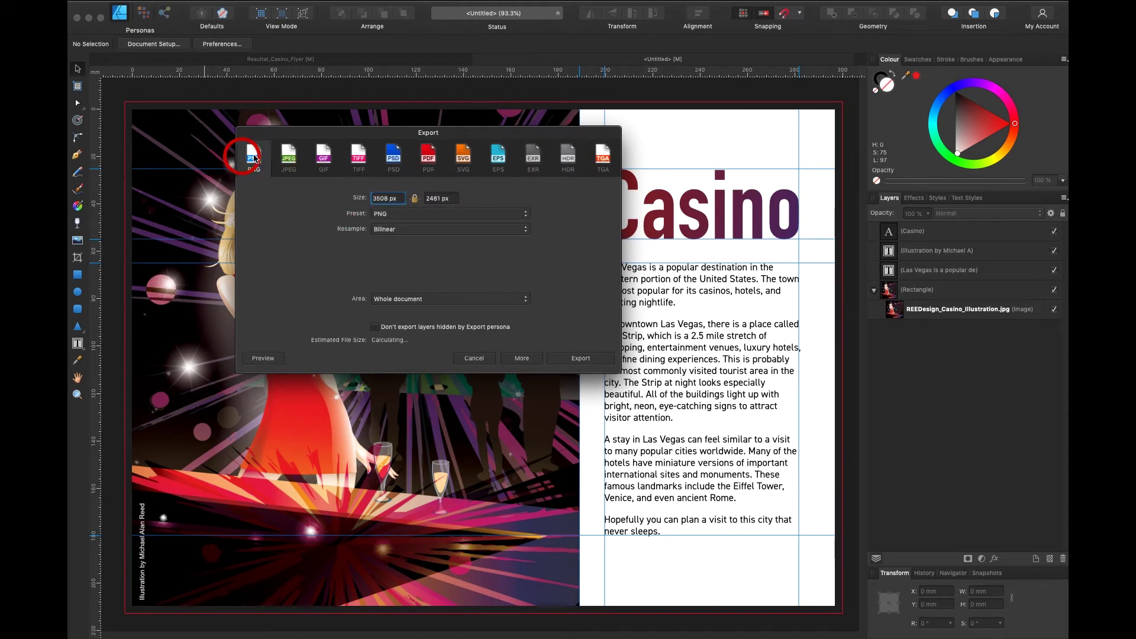
left_click(289, 158)
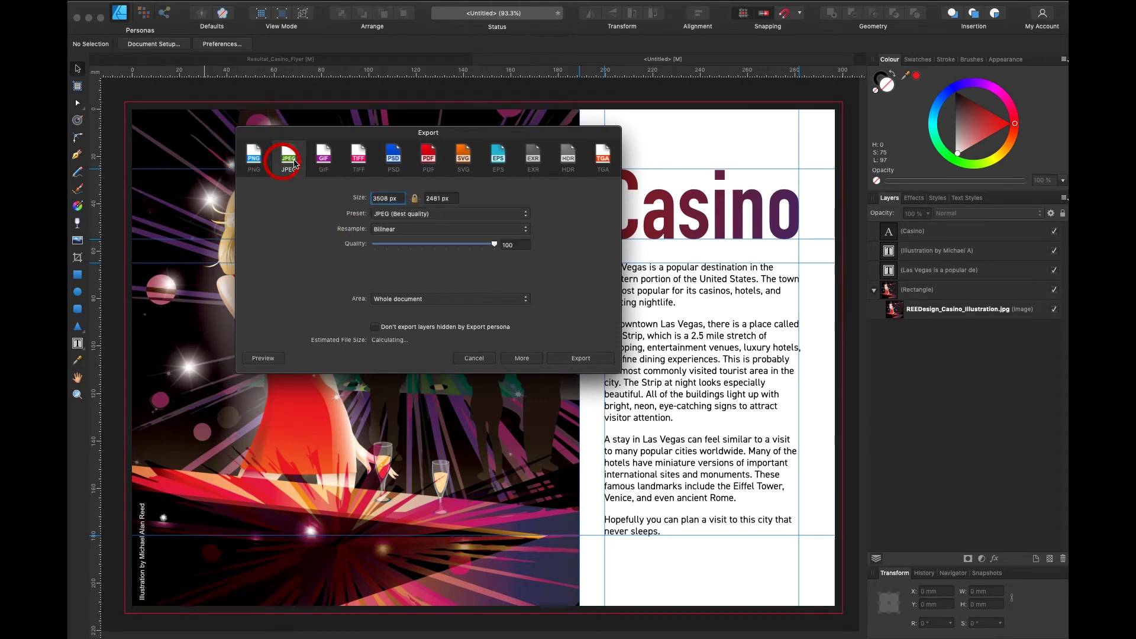
left_click(326, 163)
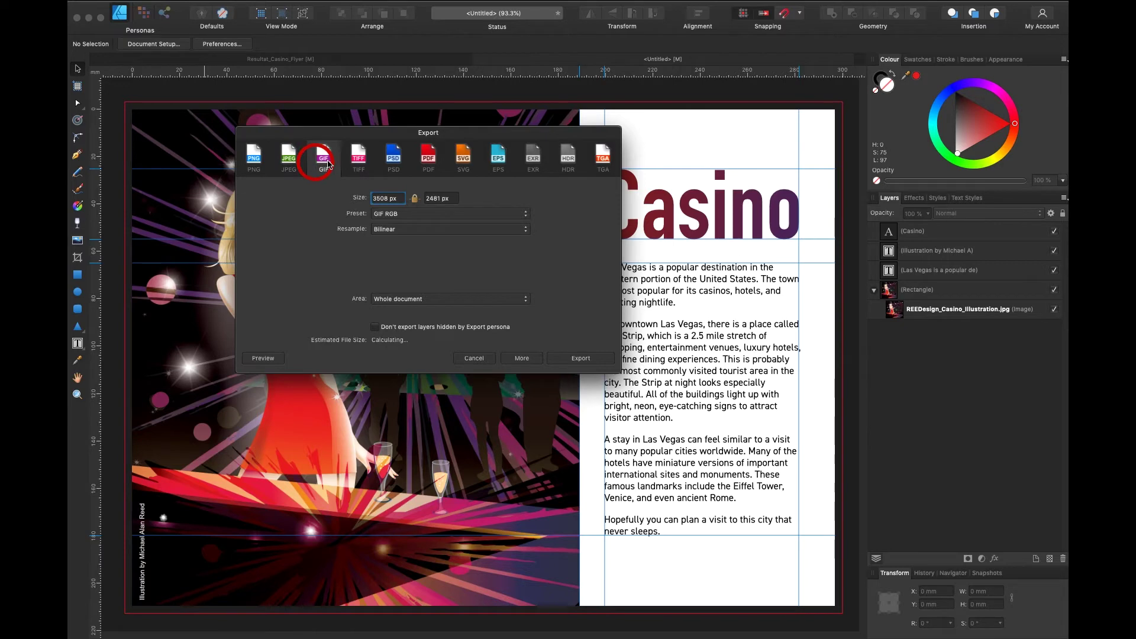
left_click(359, 159)
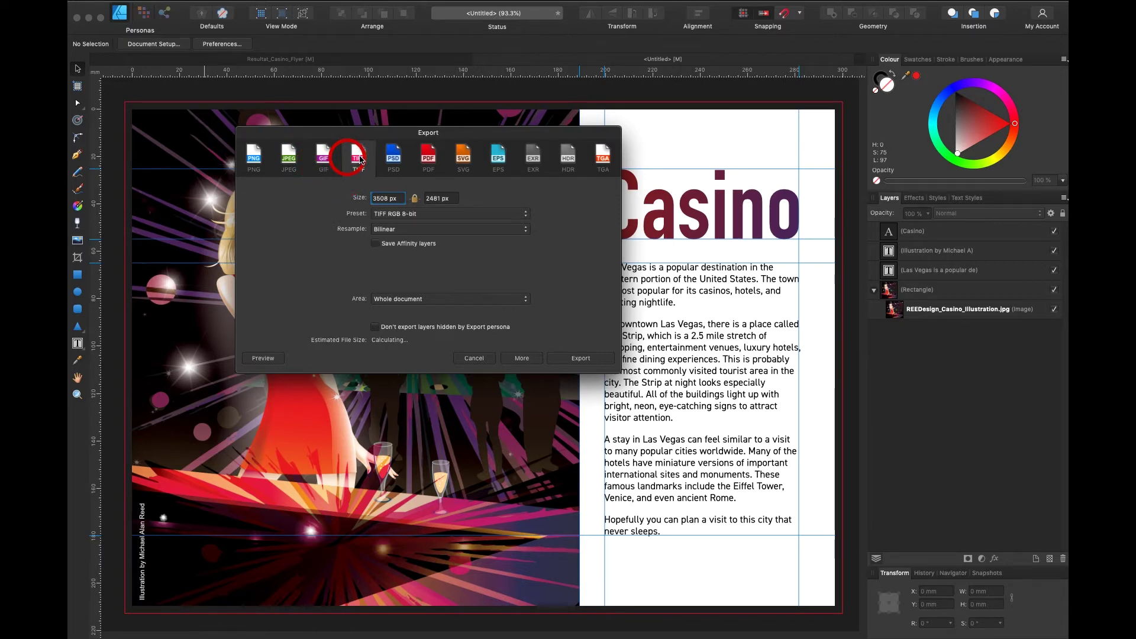
left_click(309, 210)
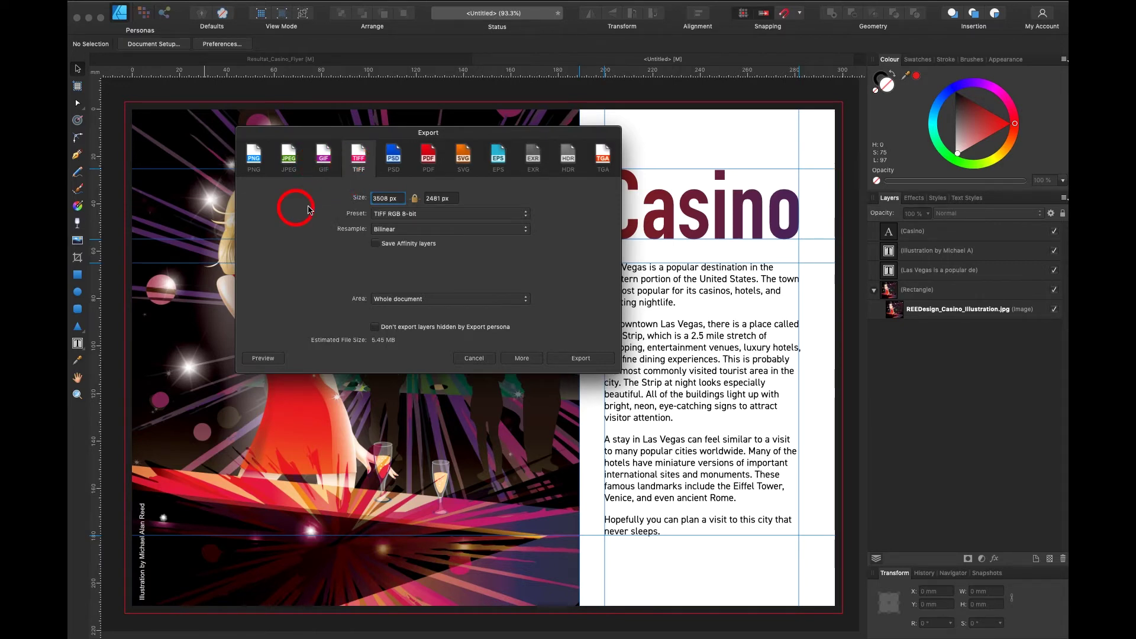
left_click(386, 154)
left_click(292, 231)
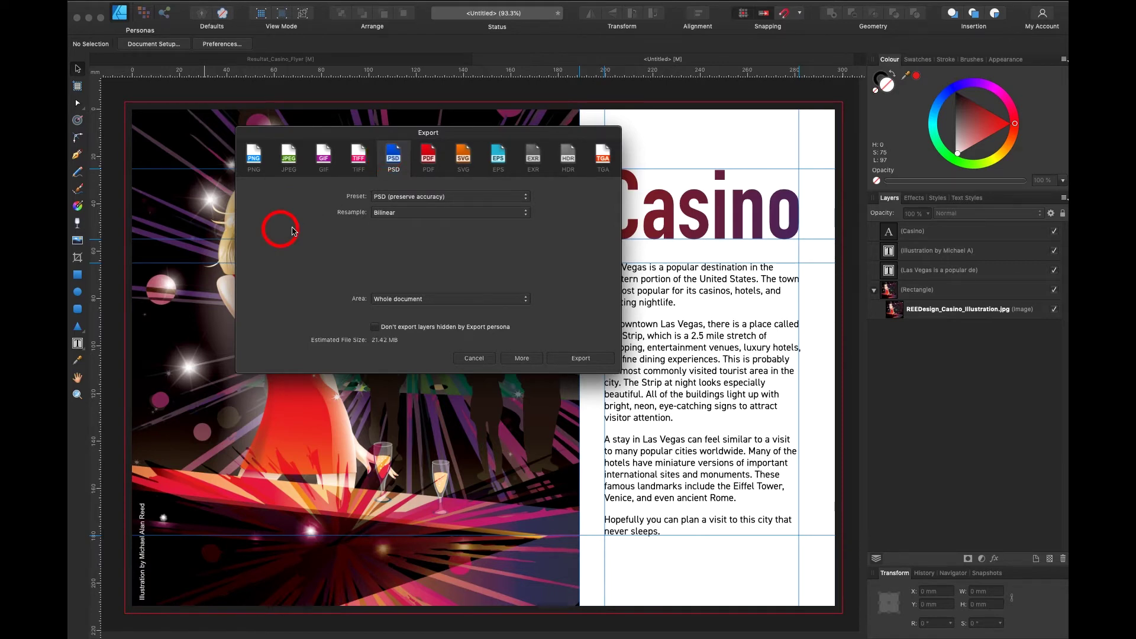
left_click(427, 158)
left_click(500, 197)
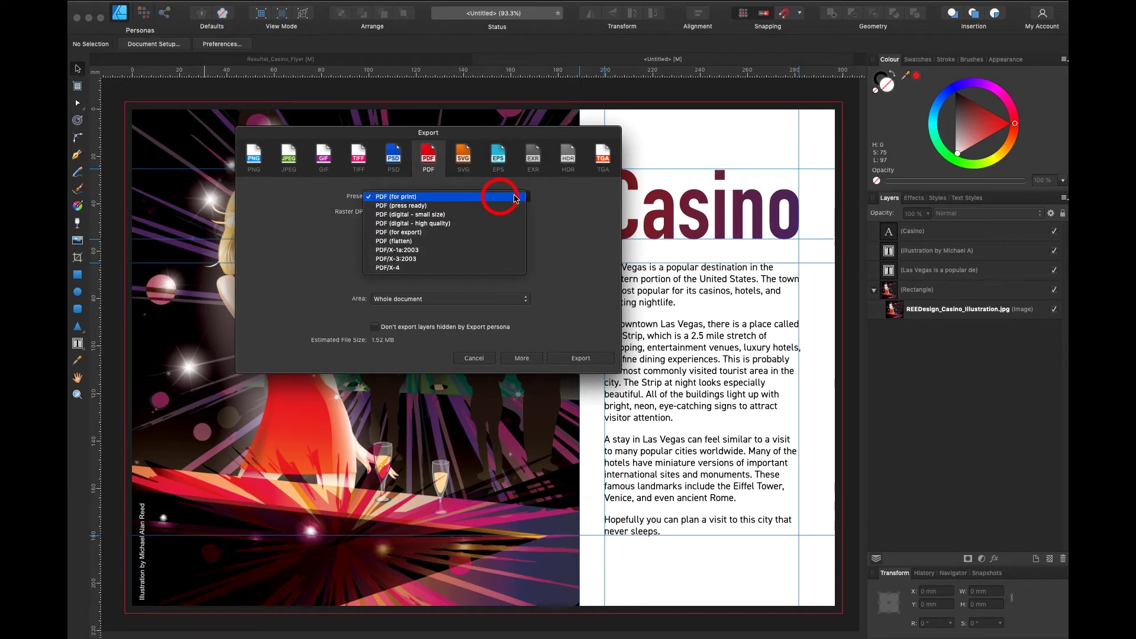
left_click(557, 198)
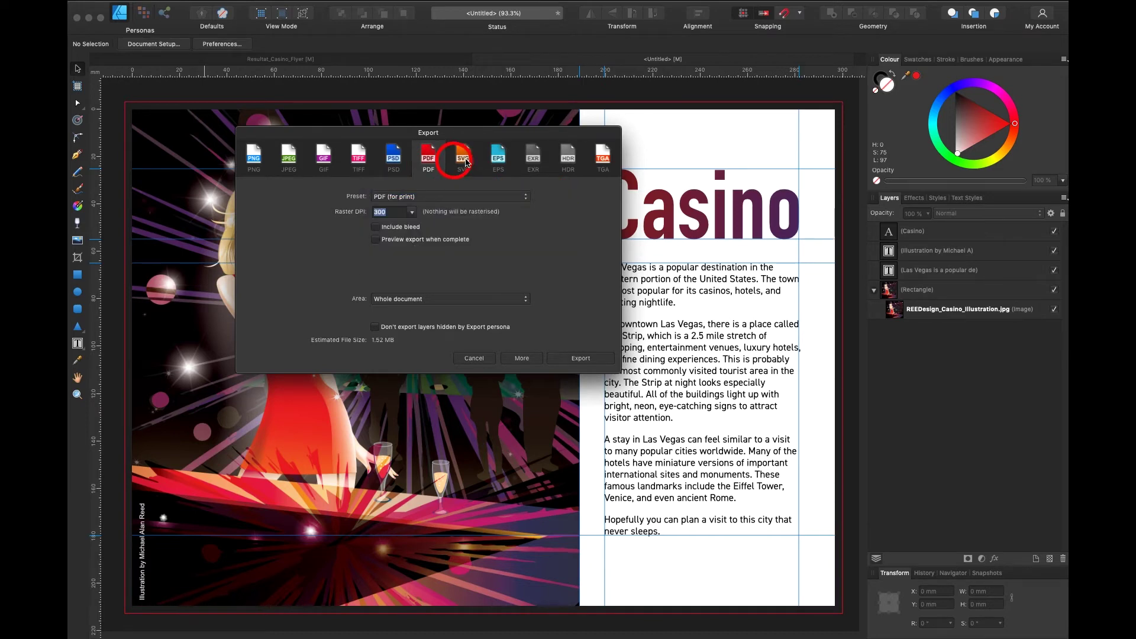
Browse the SVG, EPS, EXR, HDR and TGA export options, then go back to PDF.
left_click(465, 160)
left_click(500, 161)
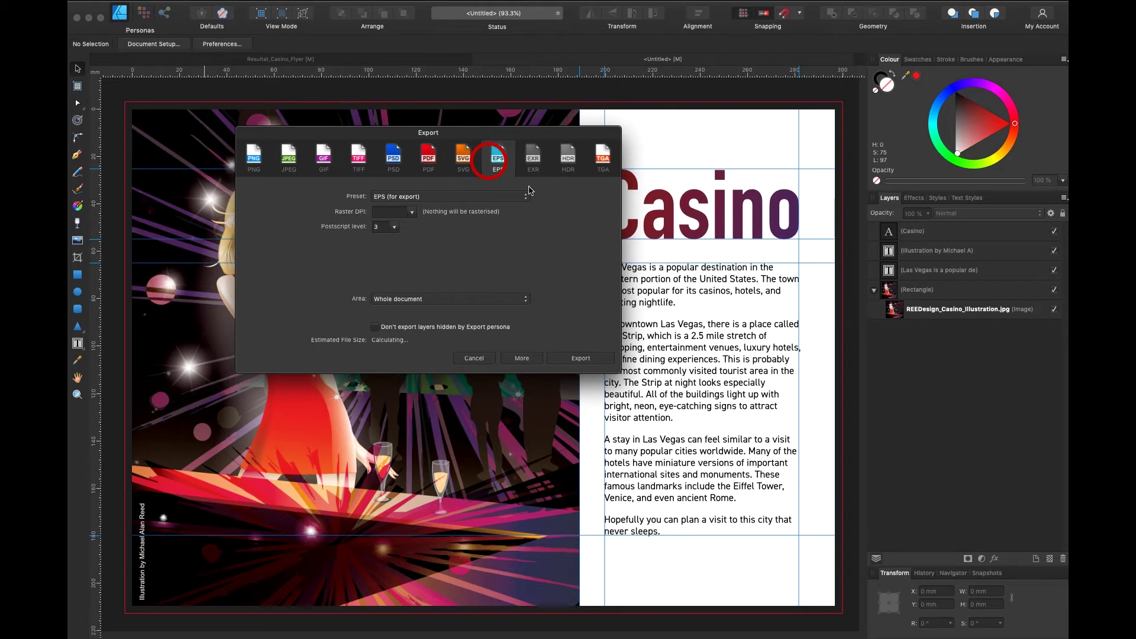
left_click(535, 157)
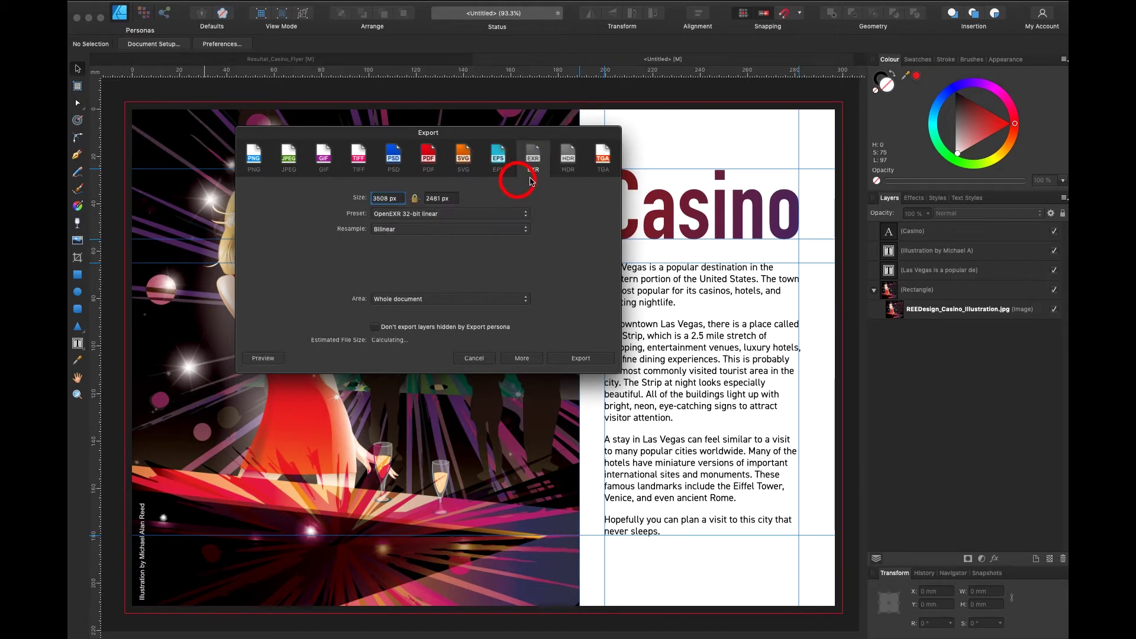
left_click(568, 157)
left_click(603, 157)
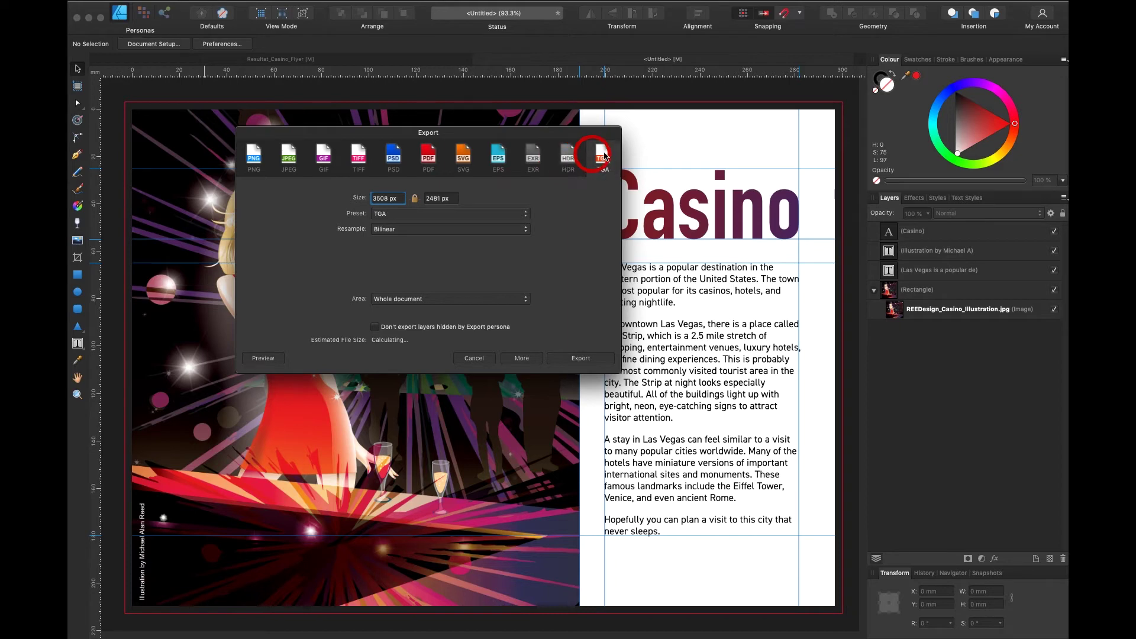
left_click(430, 159)
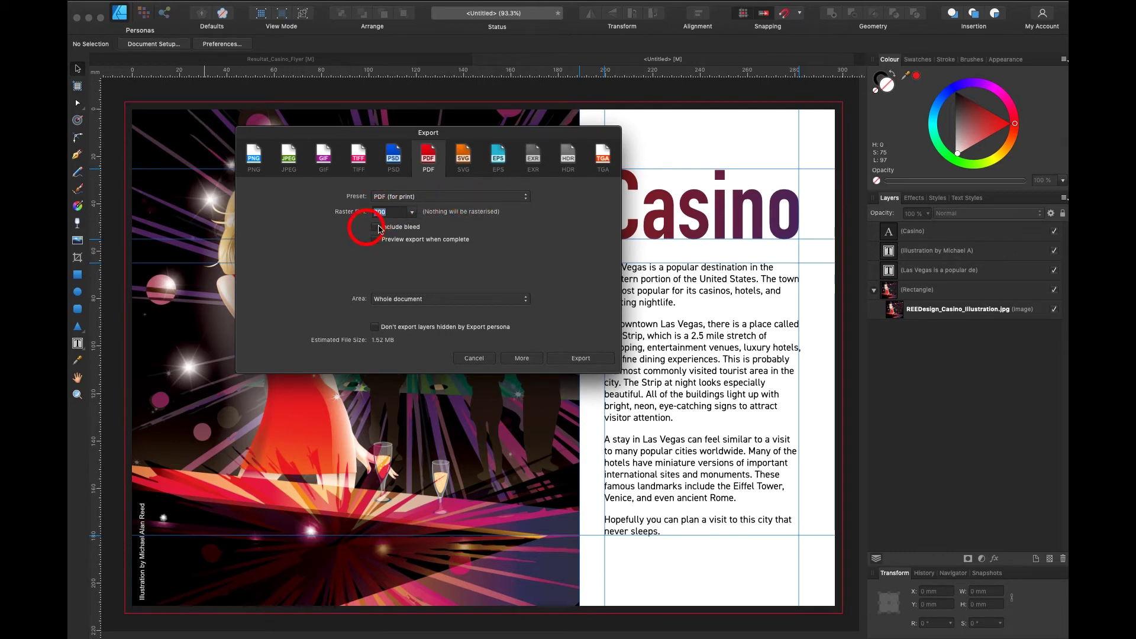
Enable Include bleed, keep Area as Whole document, and tick Preview export when complete.
left_click(376, 228)
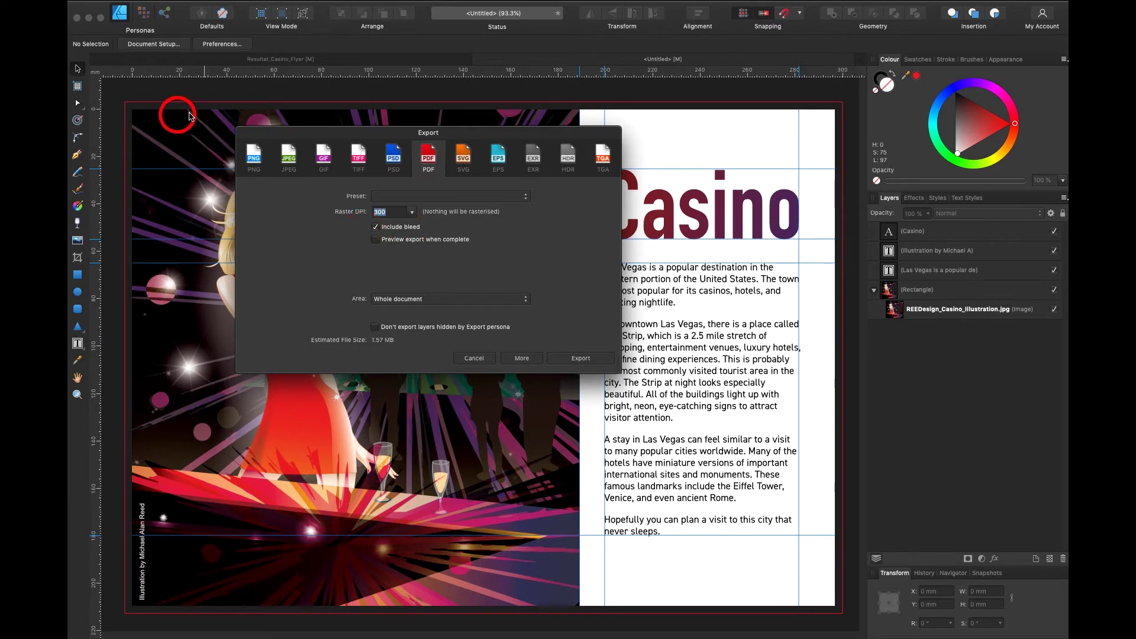
left_click(528, 302)
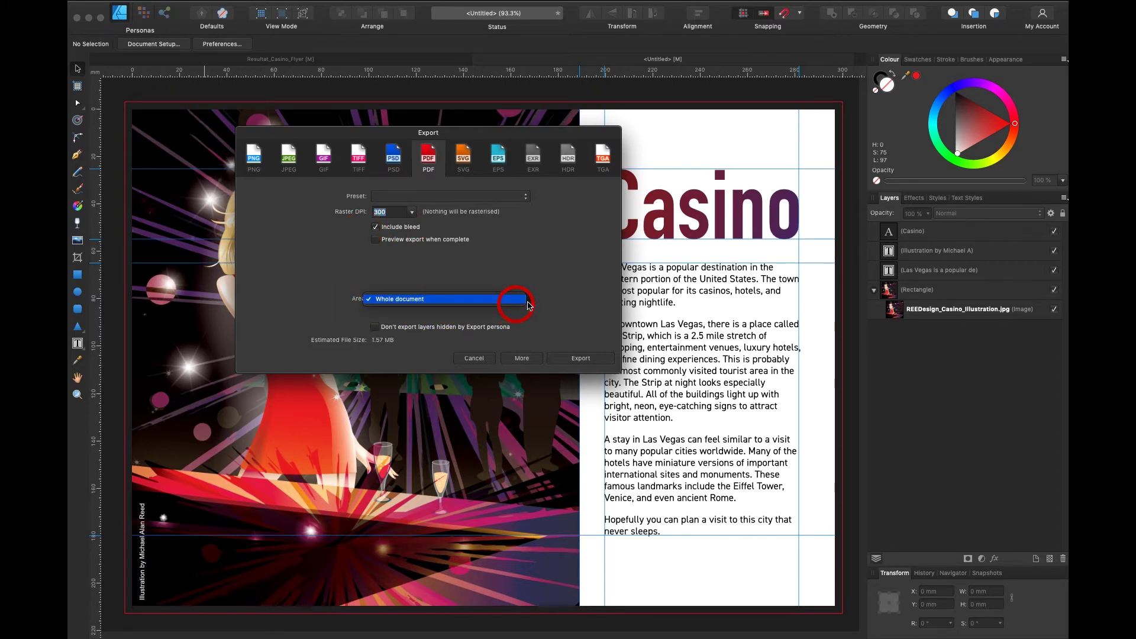
left_click(377, 245)
left_click(376, 240)
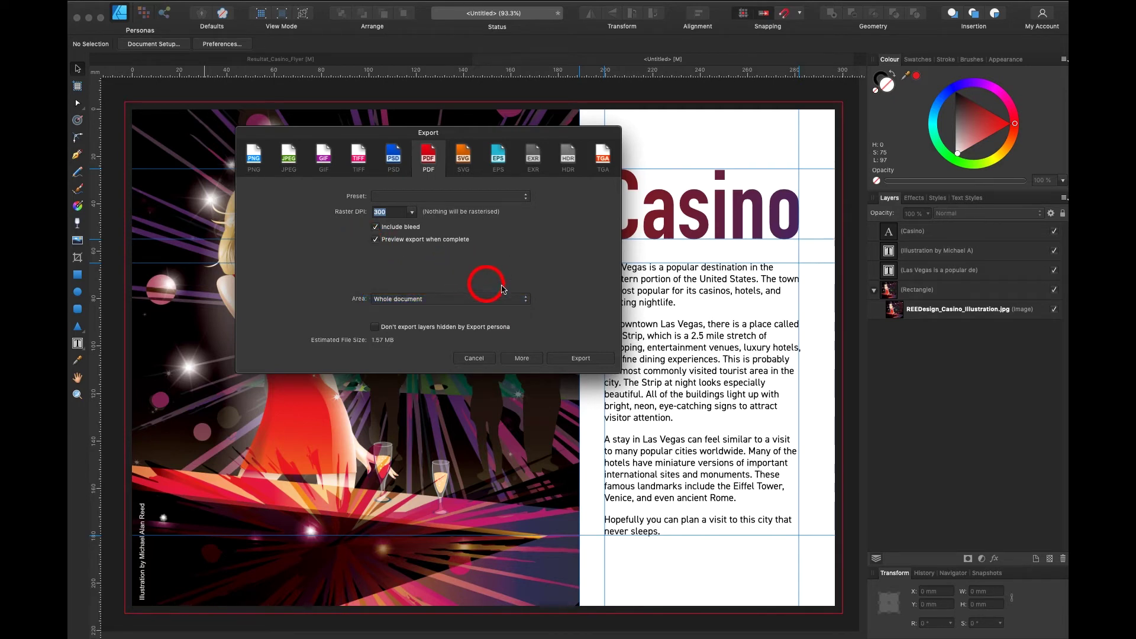
left_click(536, 362)
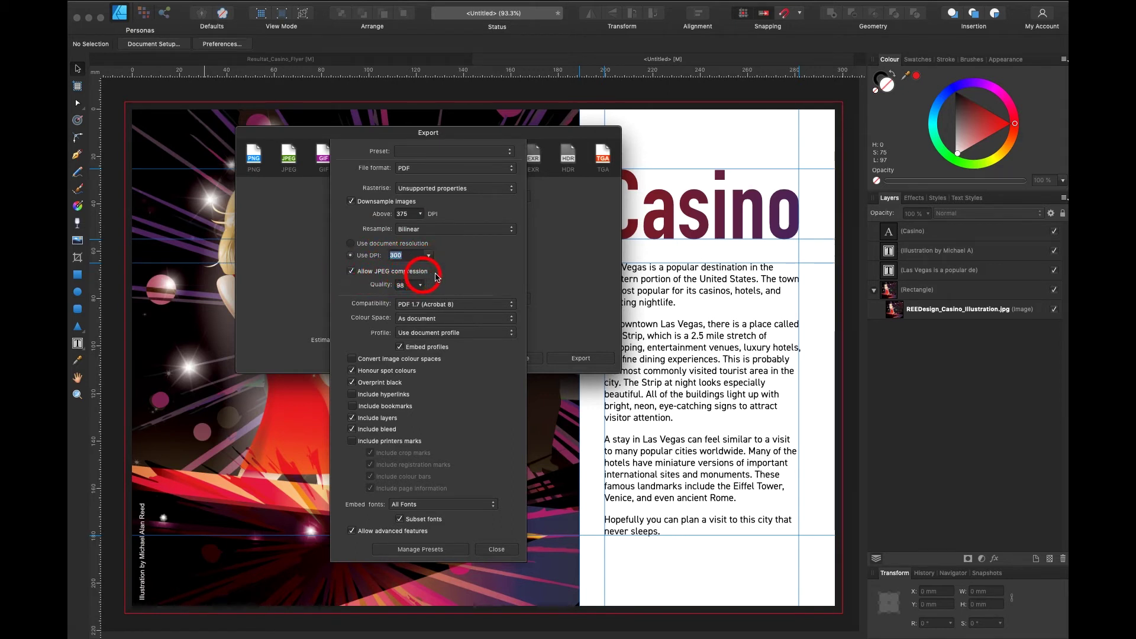
Turn off JPEG compression and export in CMYK with the ISO Coated v2 300% (ECI) profile.
left_click(352, 272)
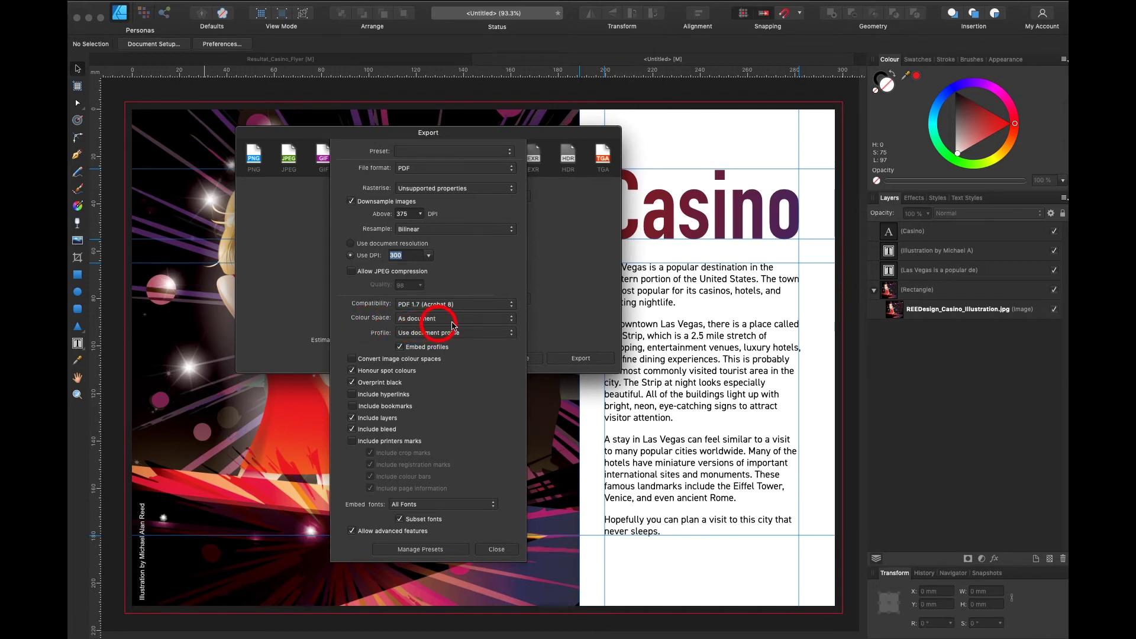
left_click(513, 321)
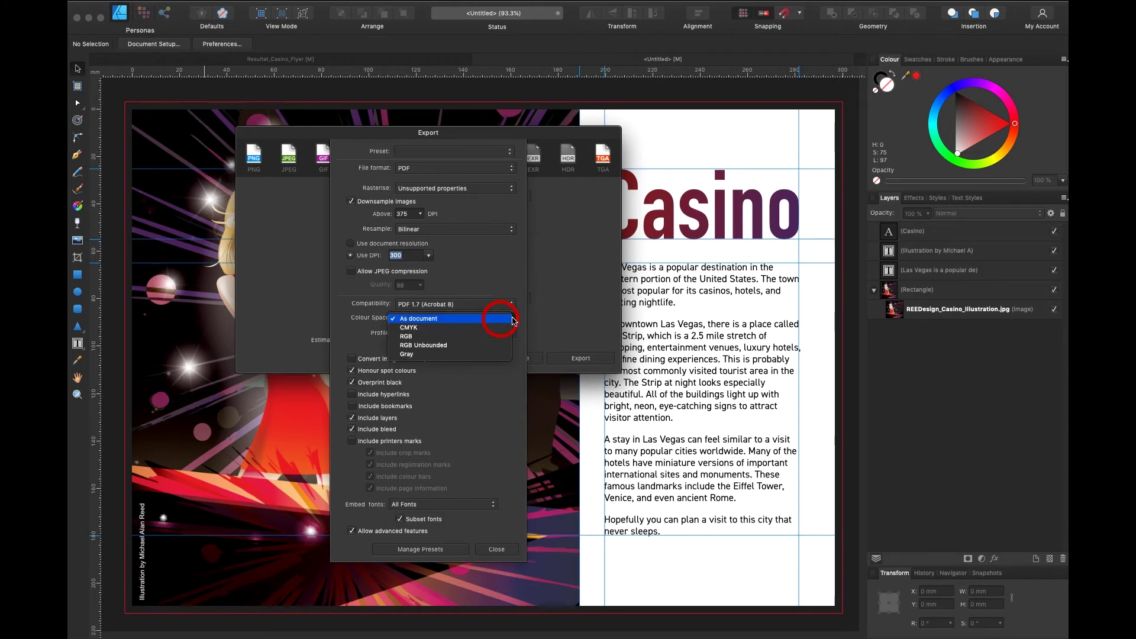
left_click(424, 329)
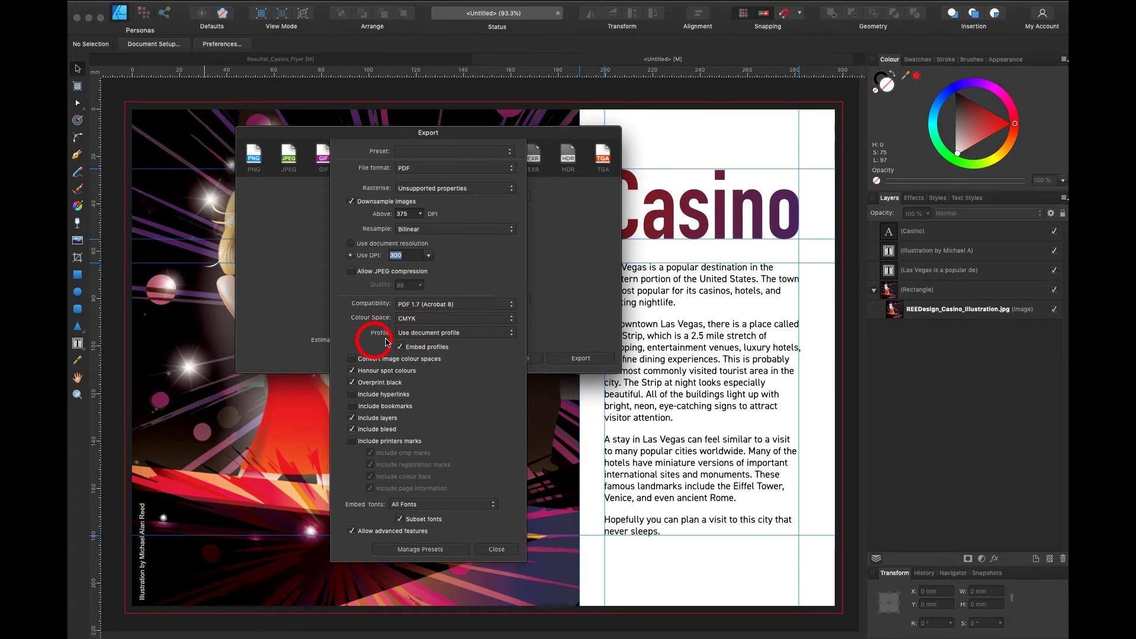
left_click(514, 335)
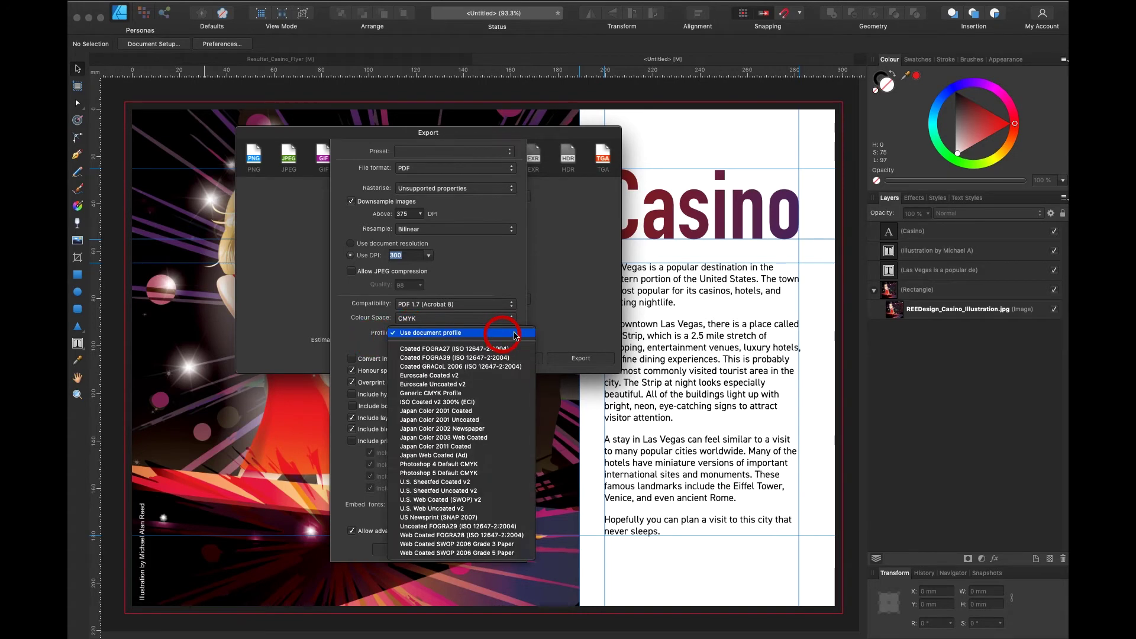
left_click(478, 405)
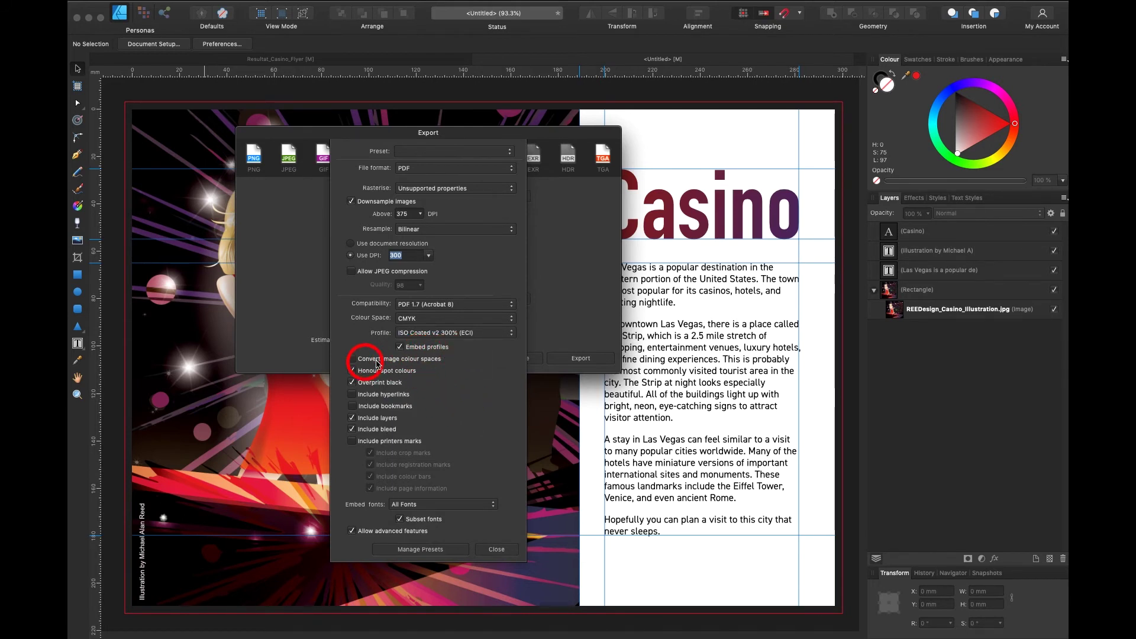
Tick Convert image colour spaces, untick Include layers, and tick Include printers marks.
left_click(438, 360)
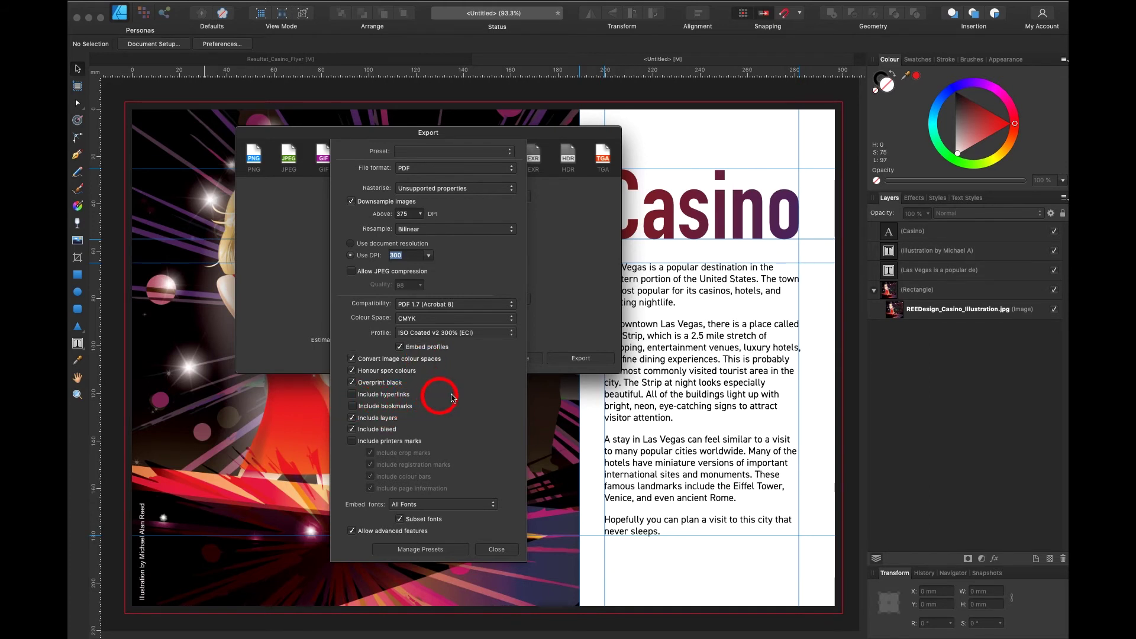
left_click(358, 418)
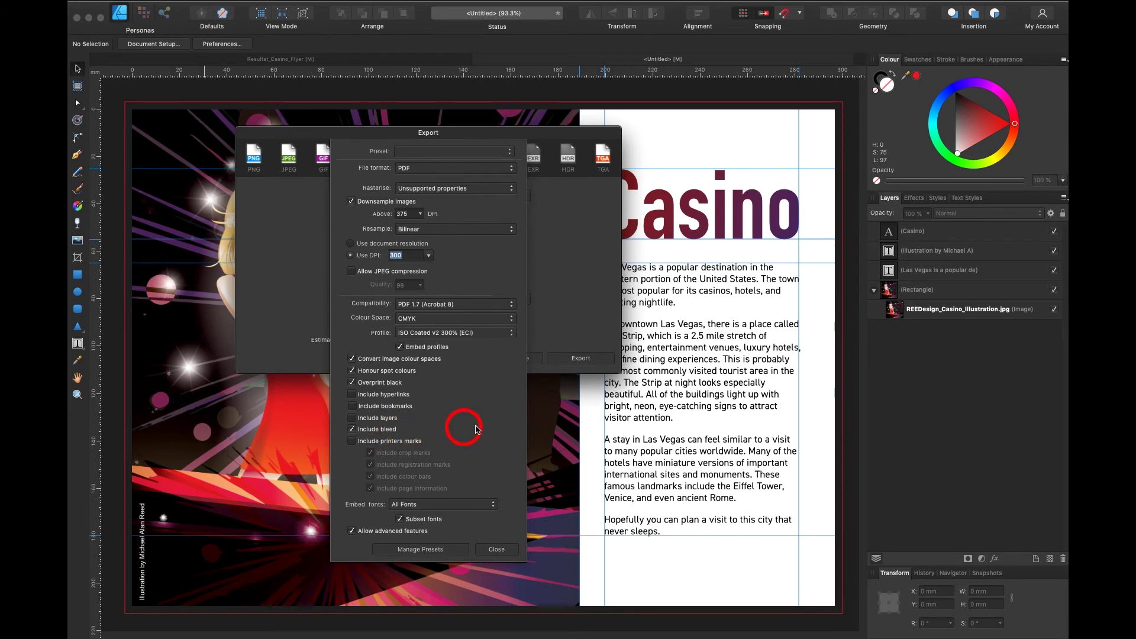
left_click(352, 442)
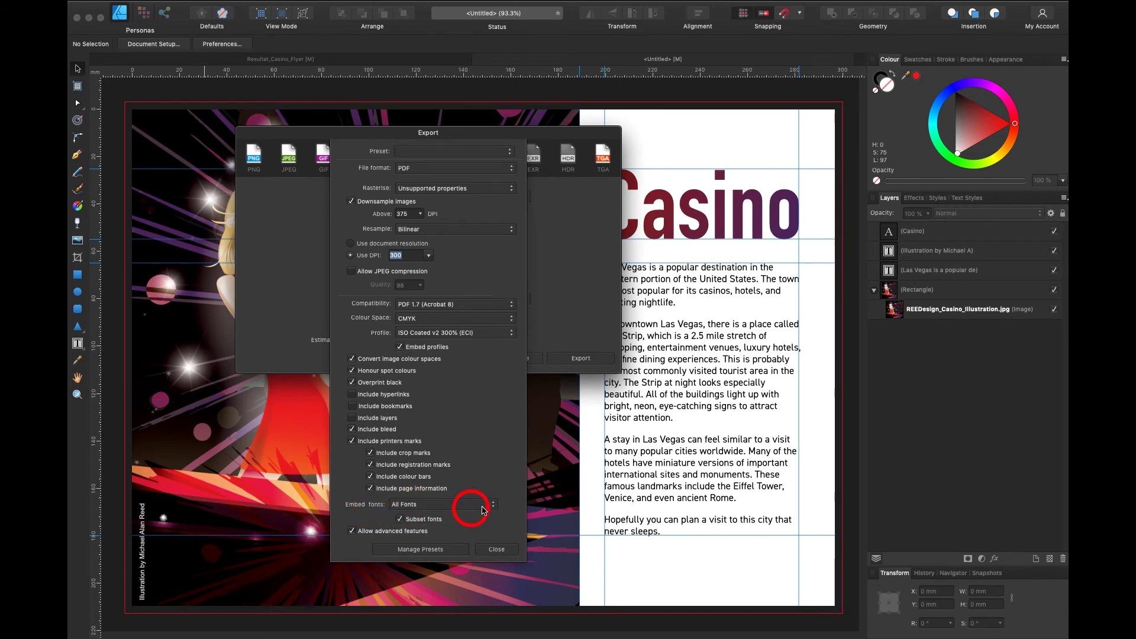
left_click(496, 549)
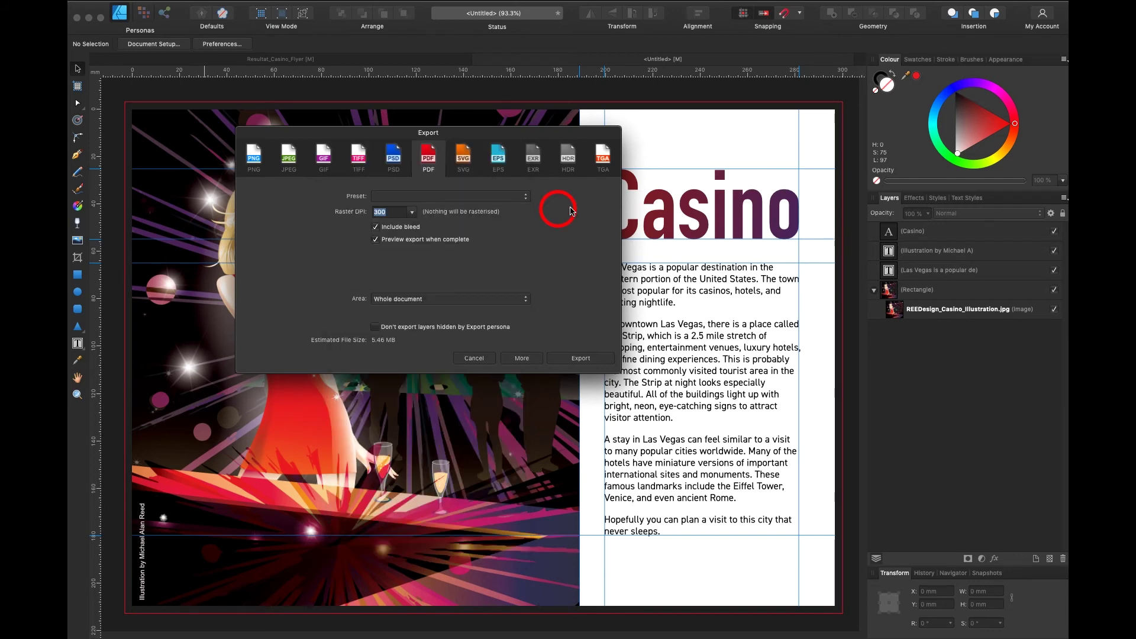
Export the PDF, naming it Print_Flyer and saving it to the Desktop.
left_click(580, 359)
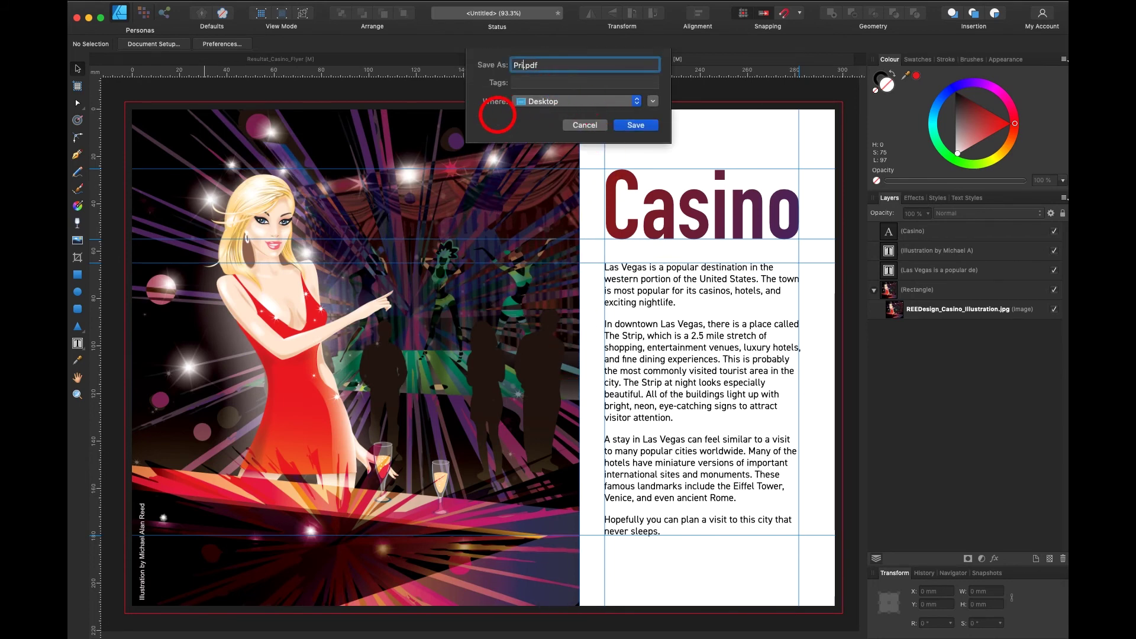
type("Print_Flyer")
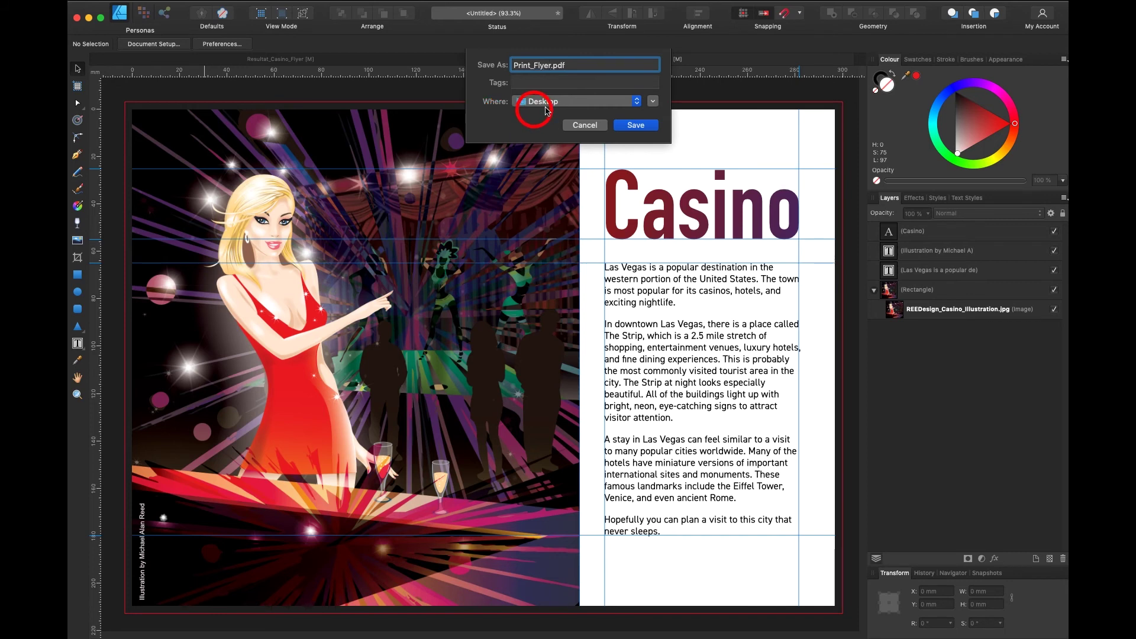
left_click(634, 126)
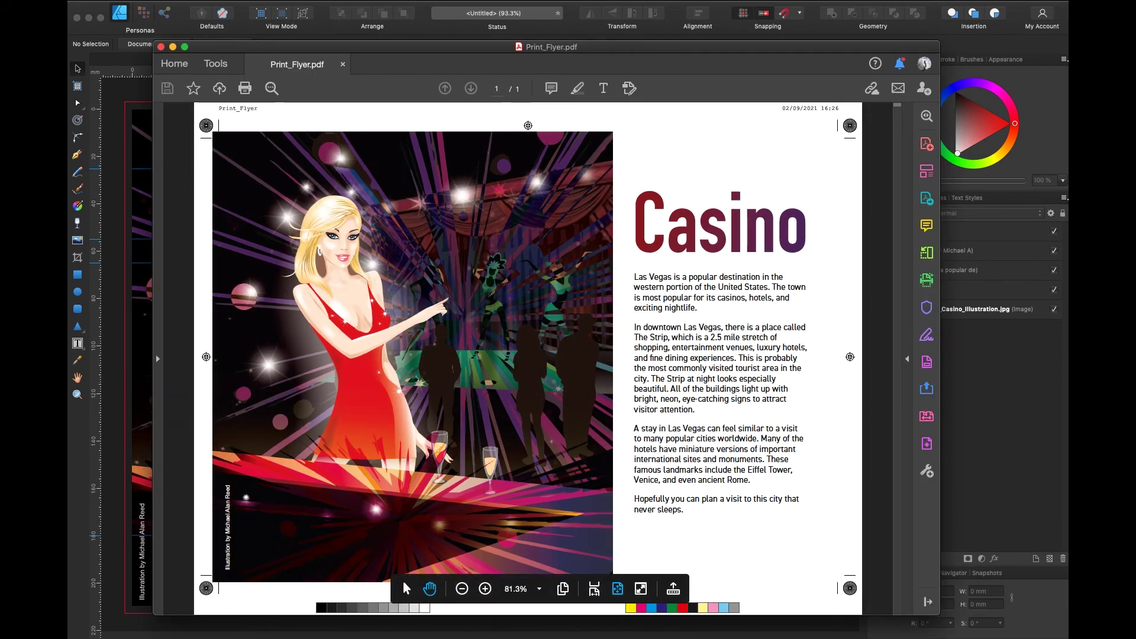
Check Print_Flyer.pdf's crop marks and colour bars, zooming in then back to 81.3%, and nudge the window up-left.
left_click_drag(791, 550, 507, 569)
left_click(463, 589)
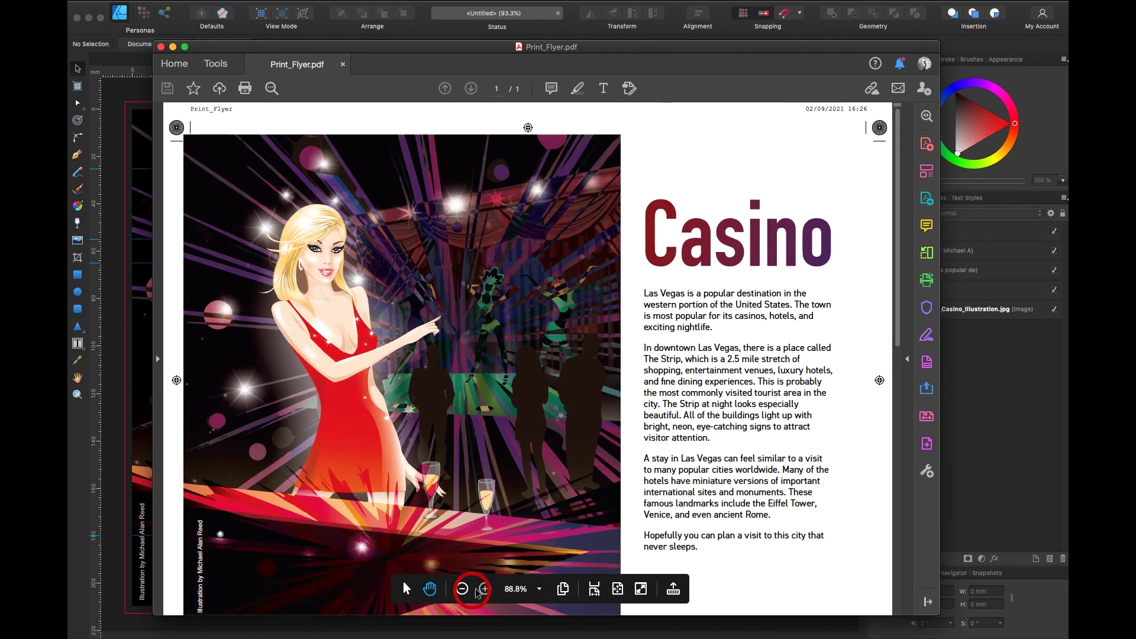
left_click(462, 589)
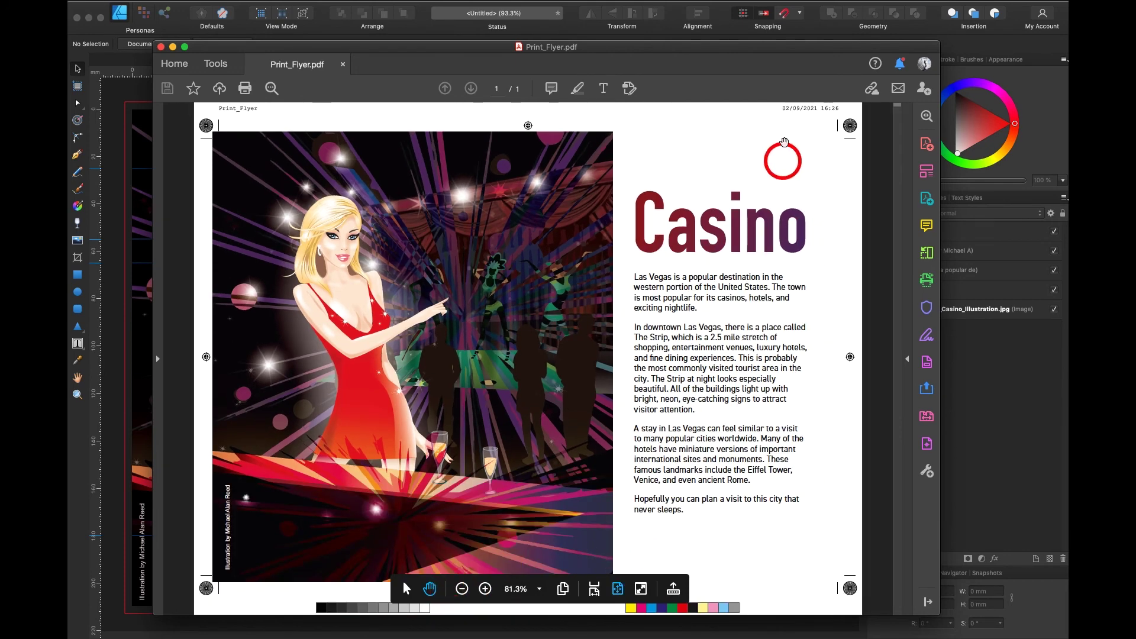
left_click_drag(633, 48, 611, 33)
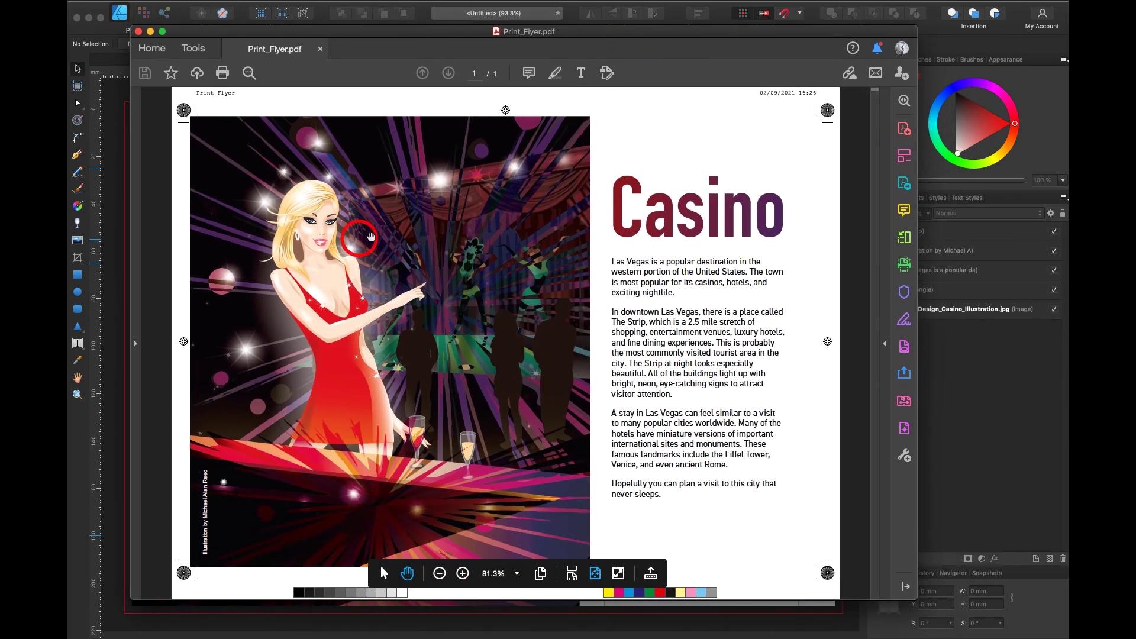